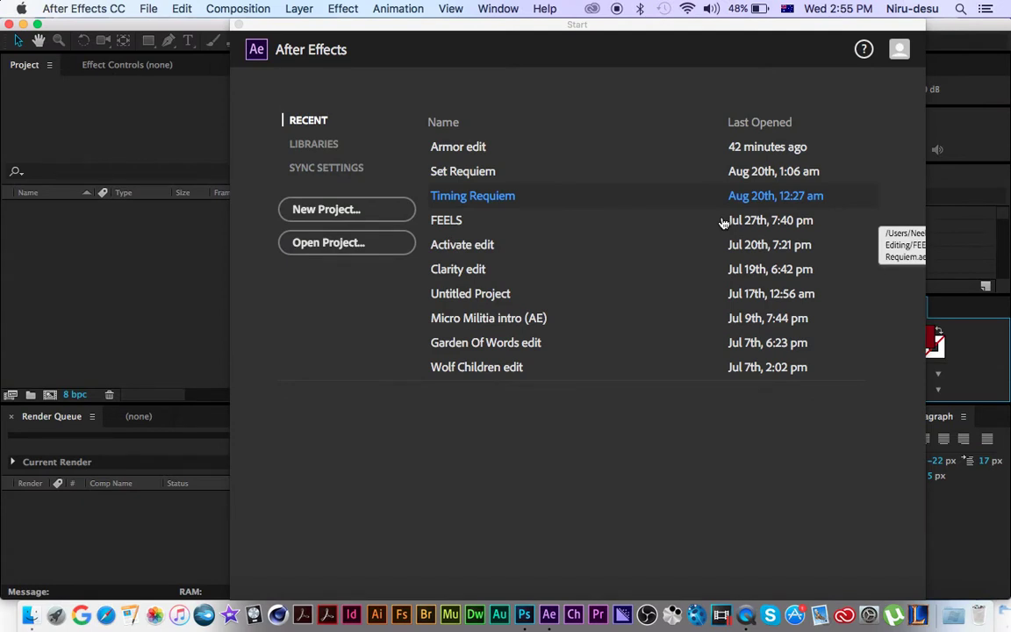
- Open the Armor edit project and preview frames of the composition up to 0:00:07:18
click(473, 148)
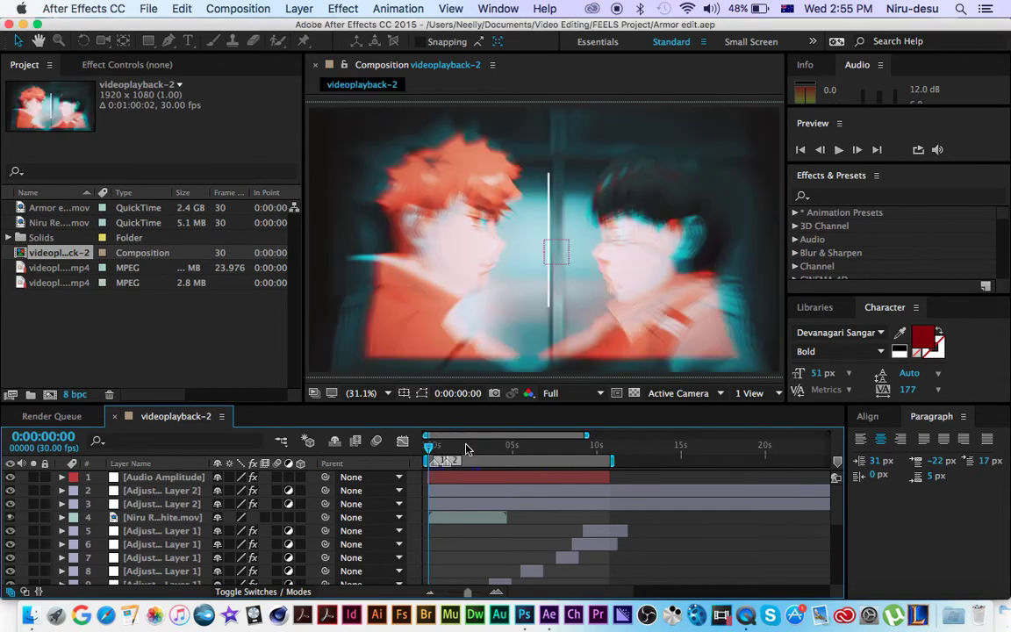
click(475, 448)
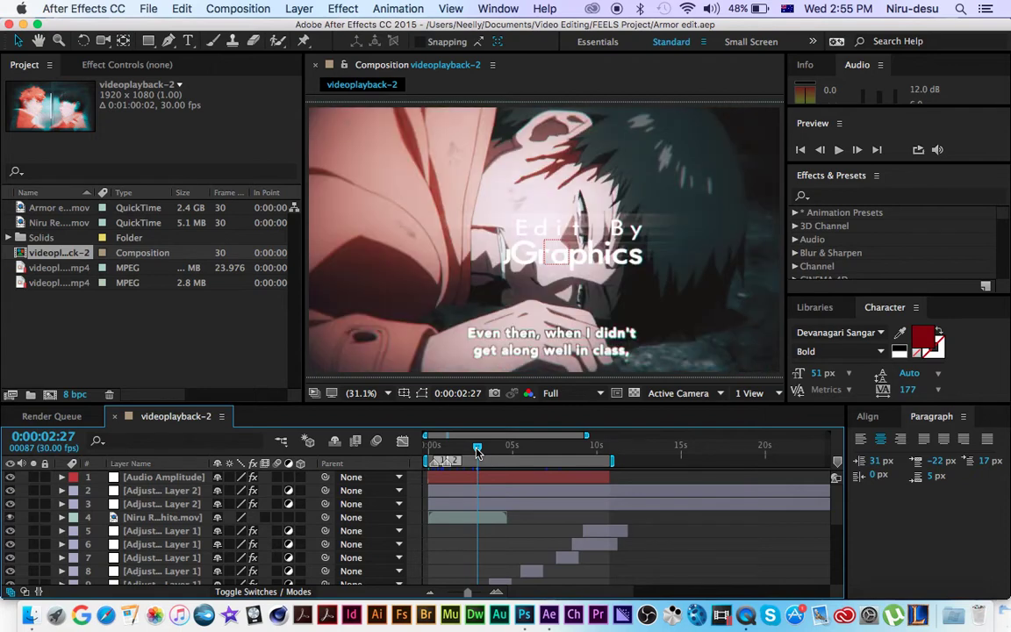
click(498, 447)
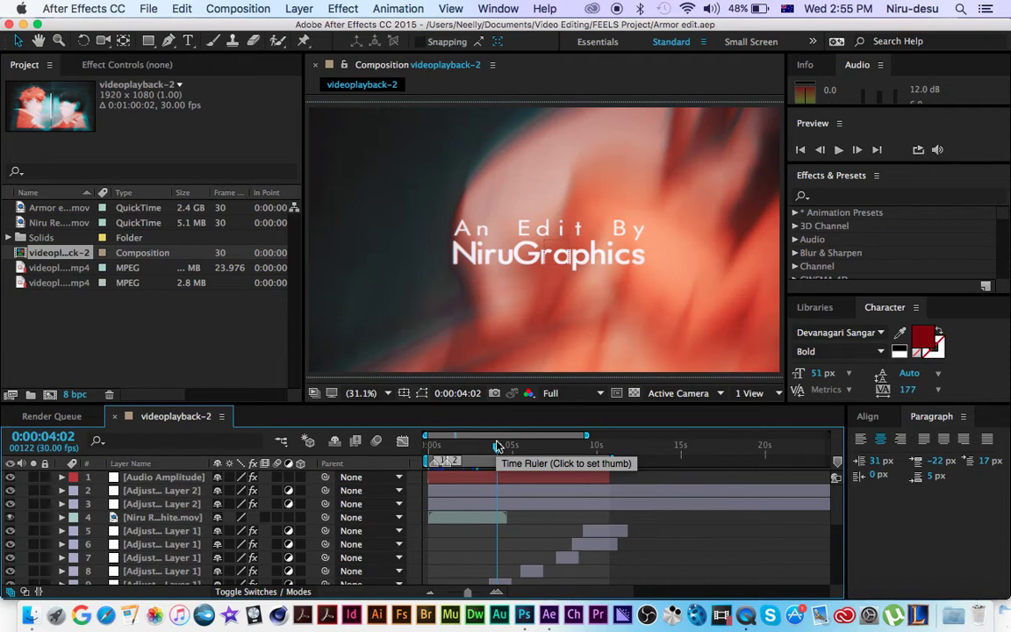
click(524, 450)
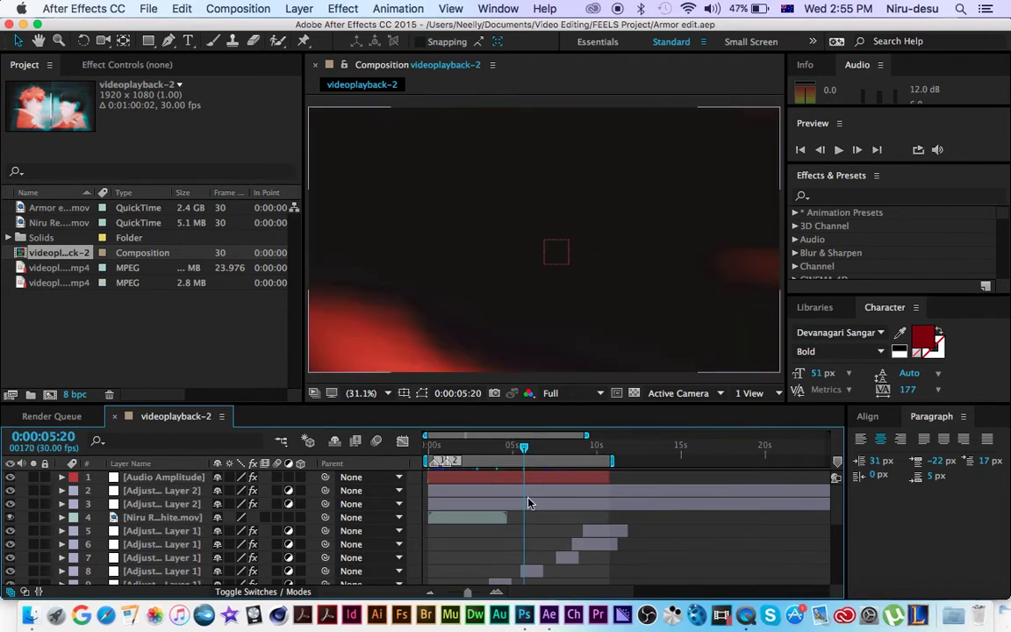
click(556, 449)
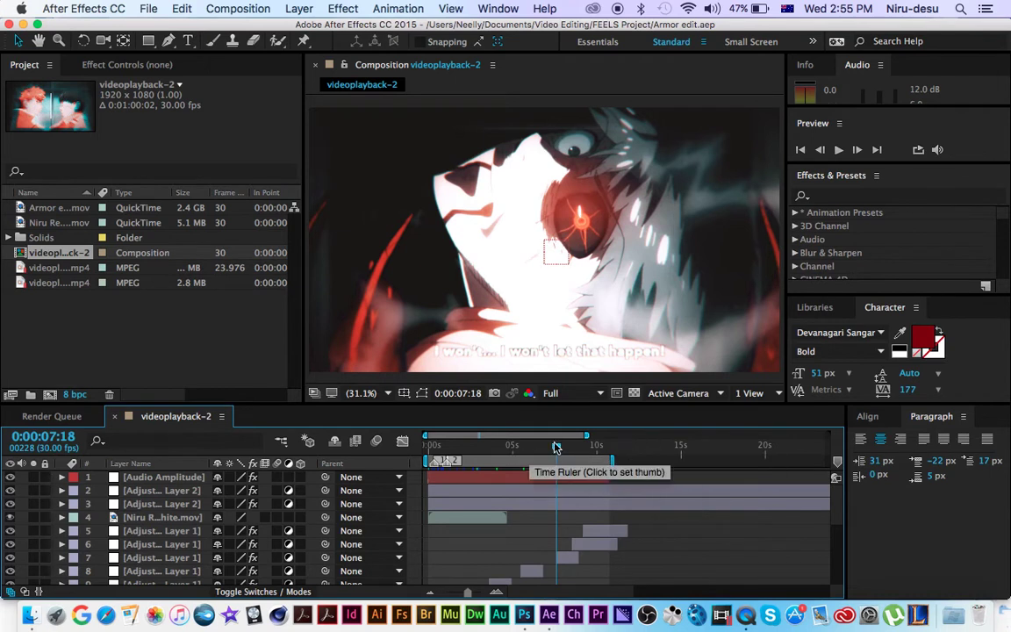
click(556, 448)
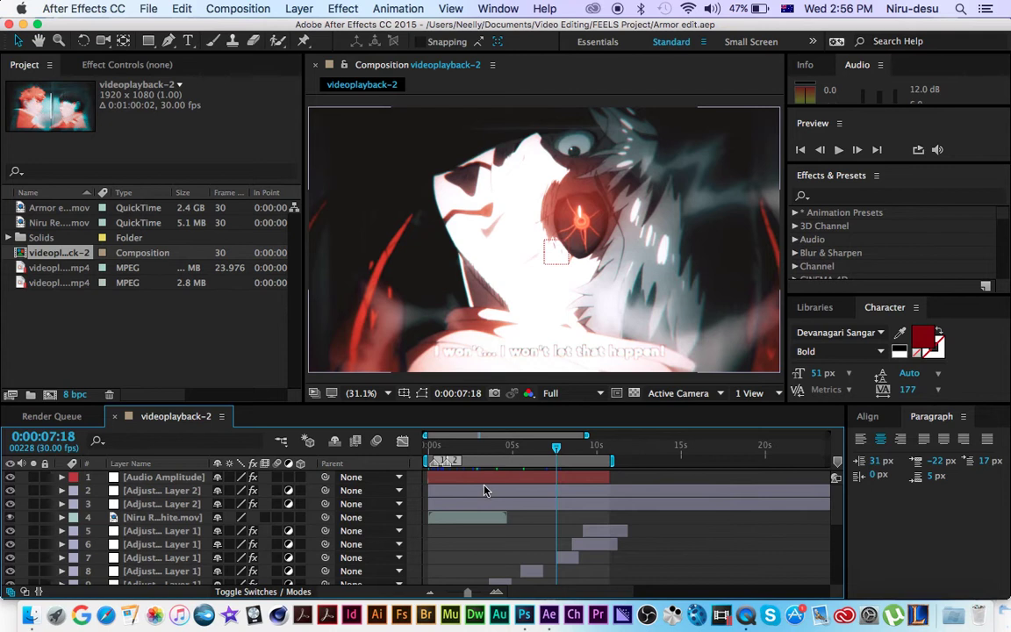
- Examine the effects on the adjustment layer in row 2, collapsing Wiggle - position and Transform
click(505, 505)
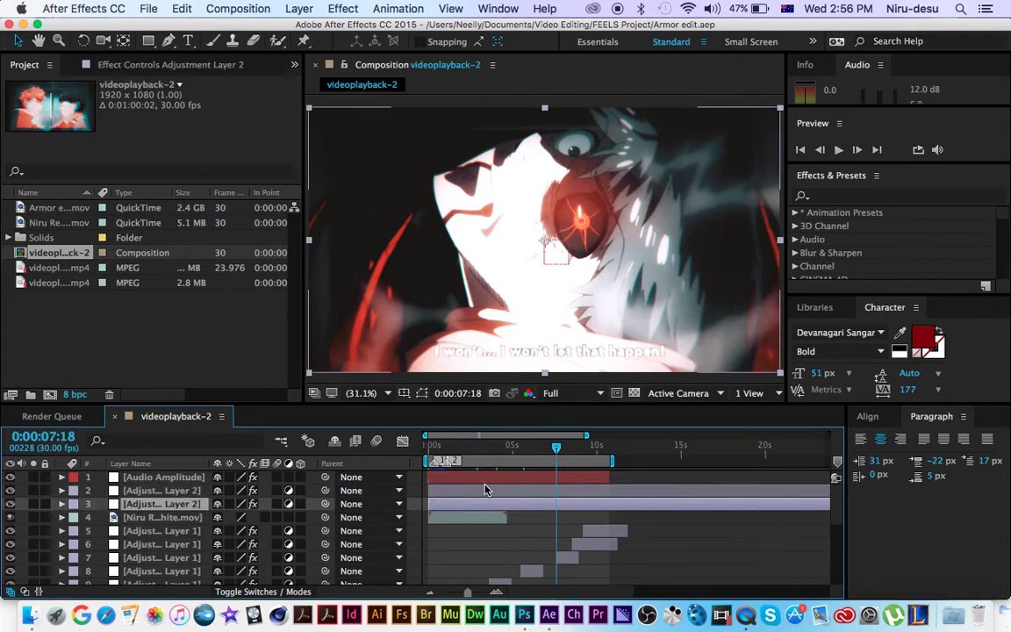
click(144, 490)
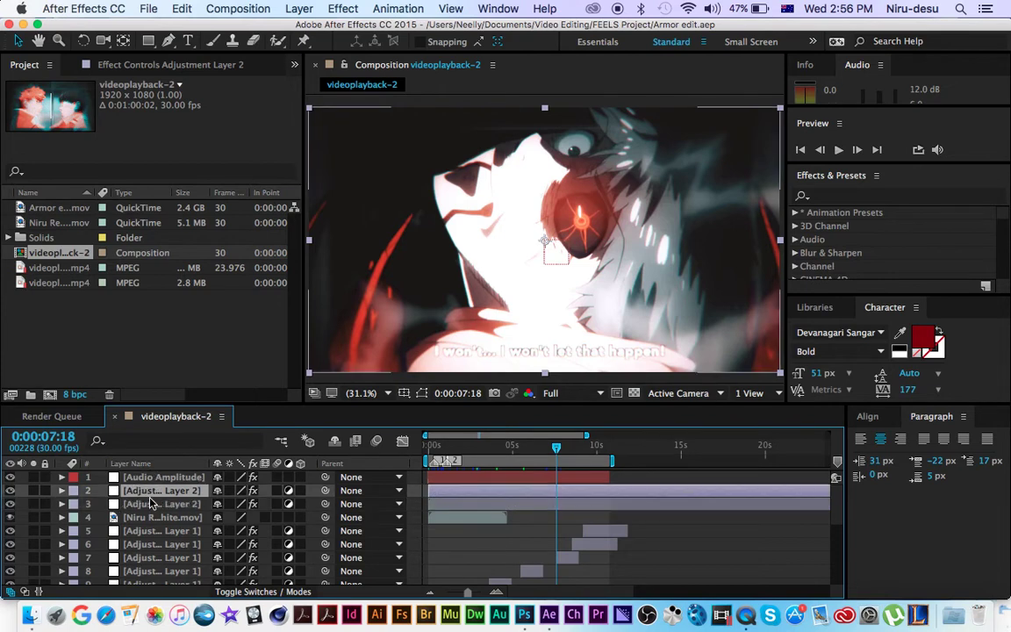
click(151, 504)
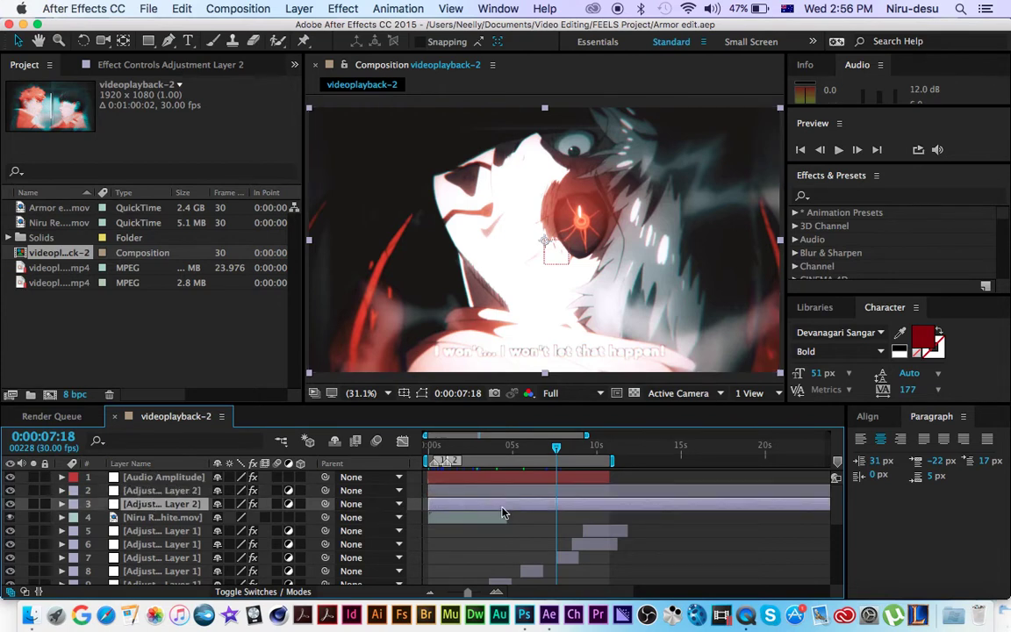
click(481, 492)
click(137, 68)
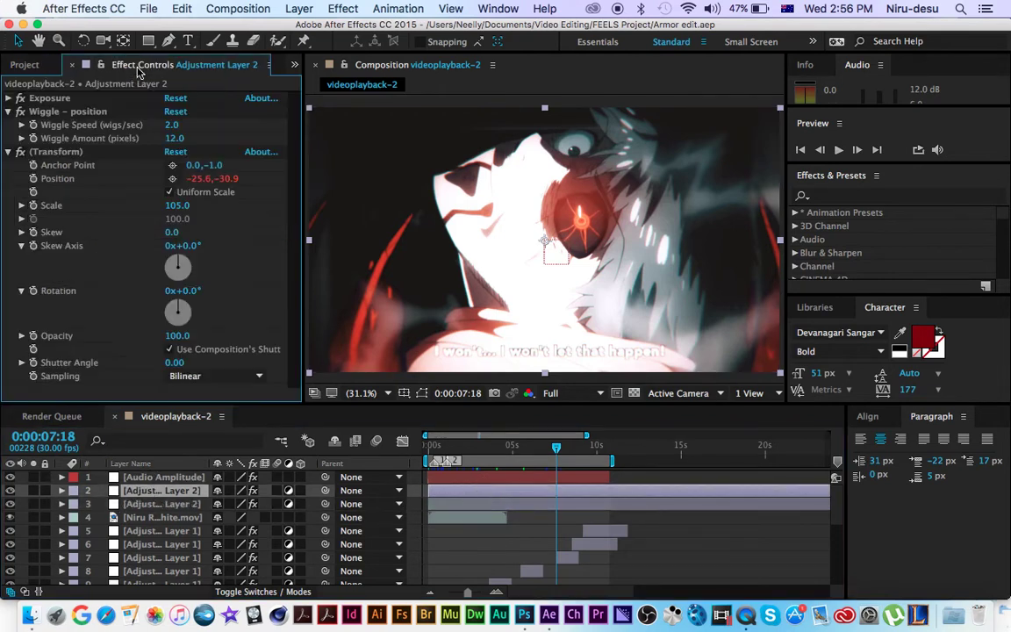
click(8, 111)
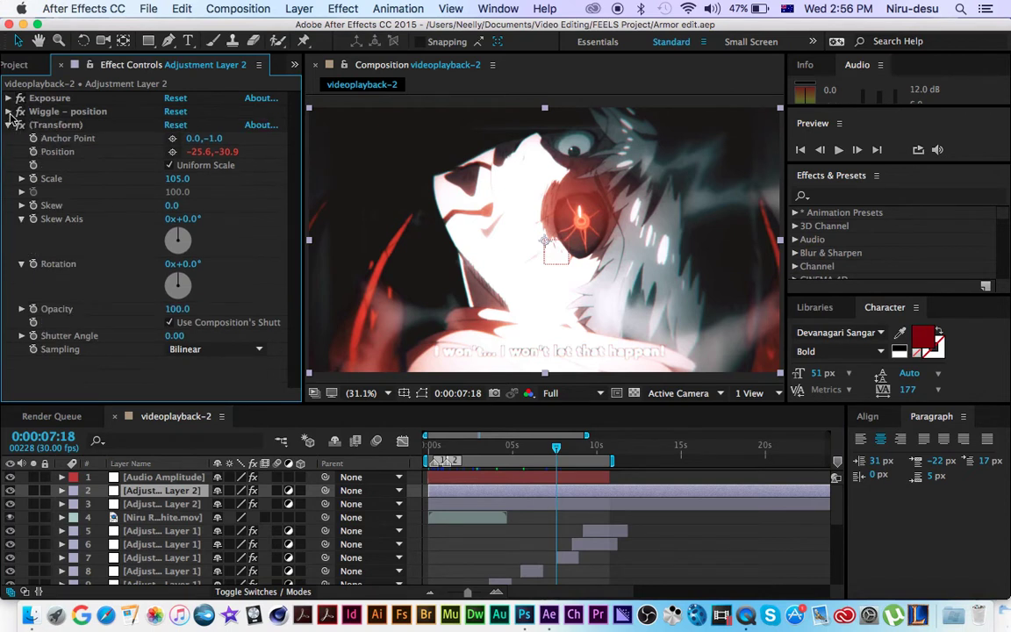
click(8, 124)
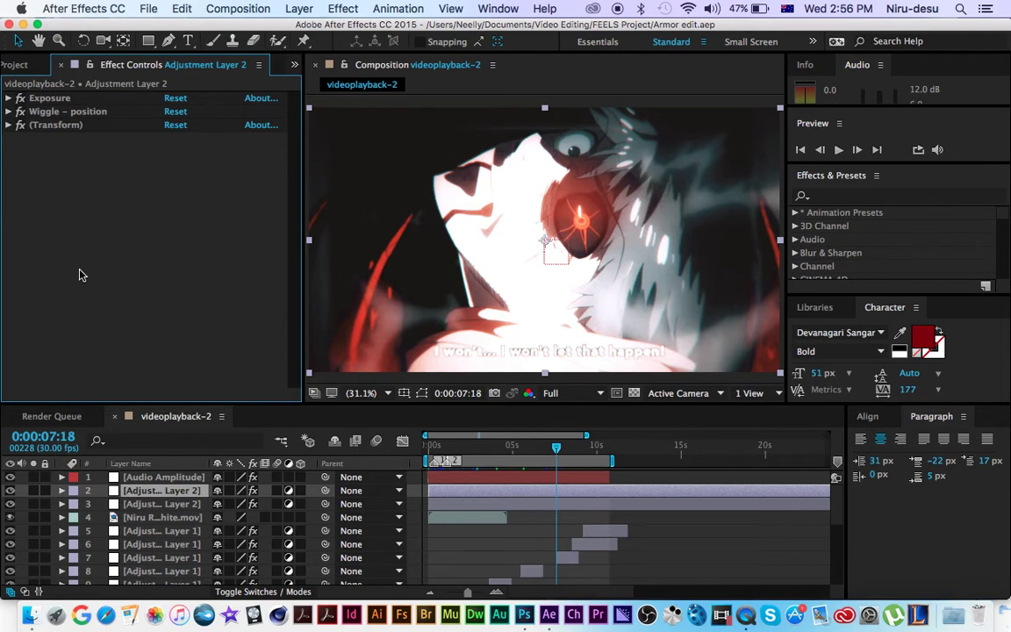
- Delete the Looks effect from the adjustment layer in row 3
click(524, 503)
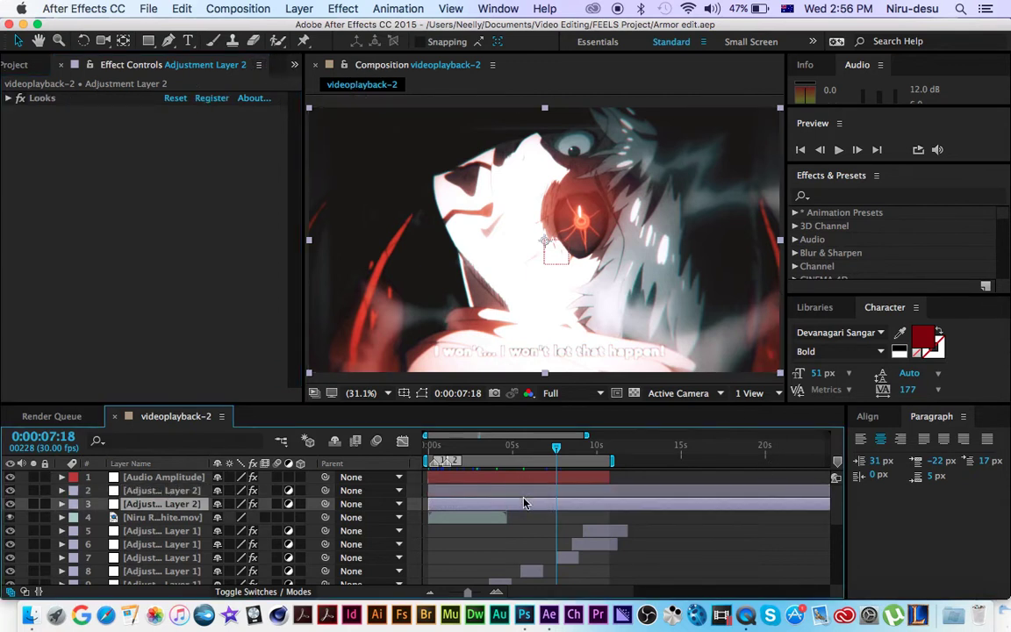
click(65, 102)
click(188, 255)
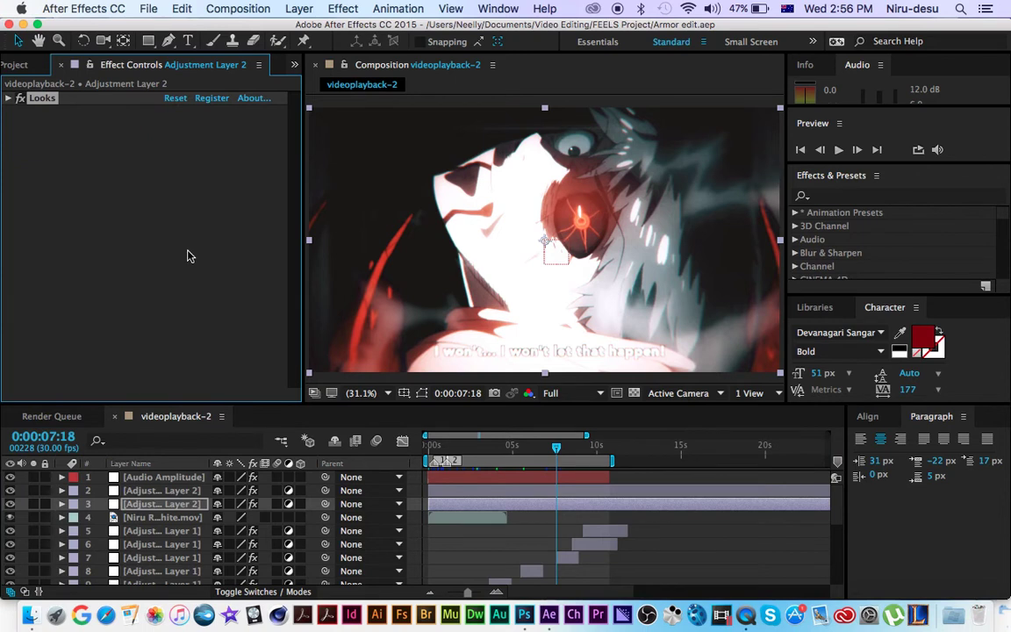
key(Delete)
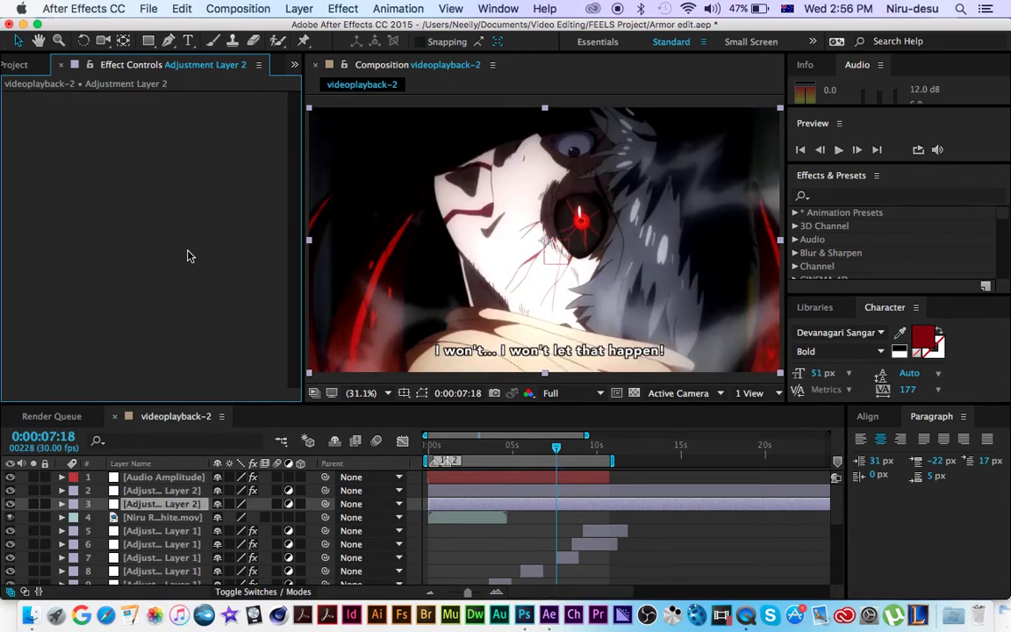
- Set the current time to 0:00:07:07 and apply the Magic Bullet Looks effect to the adjustment layer in row 3
click(544, 447)
click(560, 450)
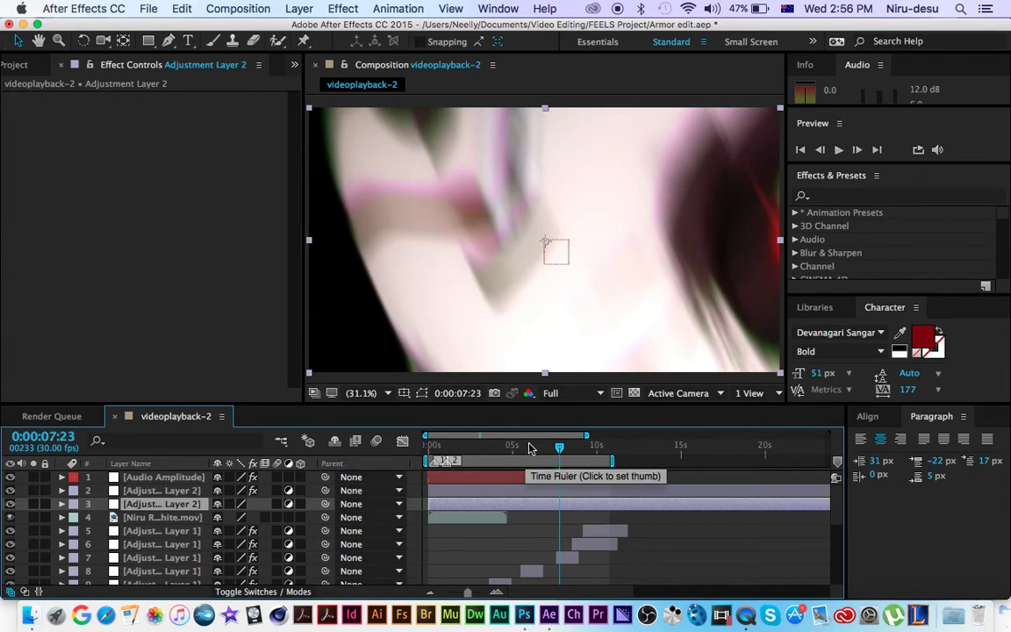
click(531, 446)
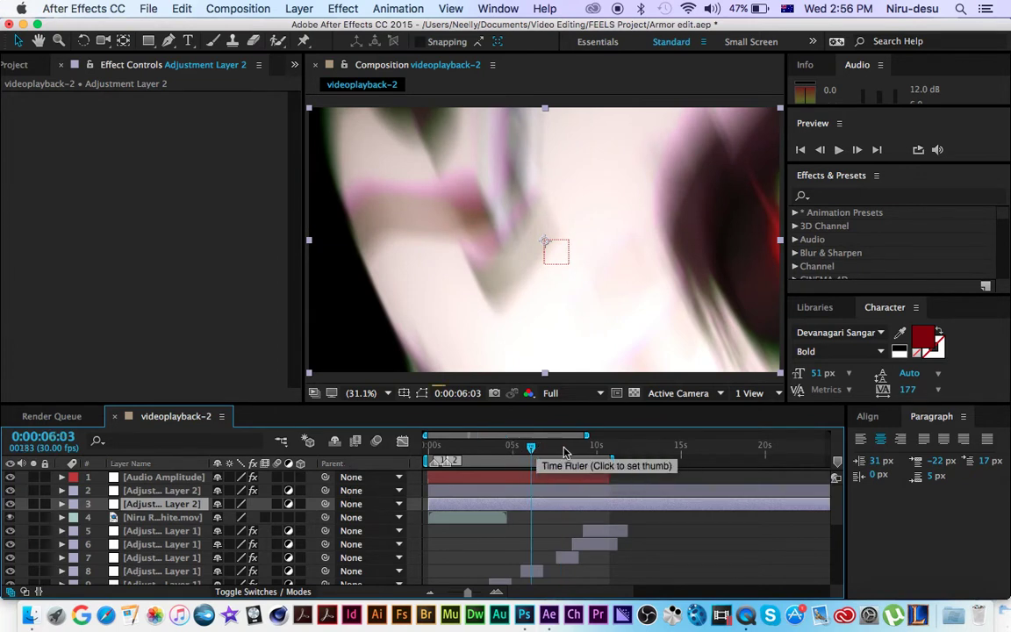
click(550, 448)
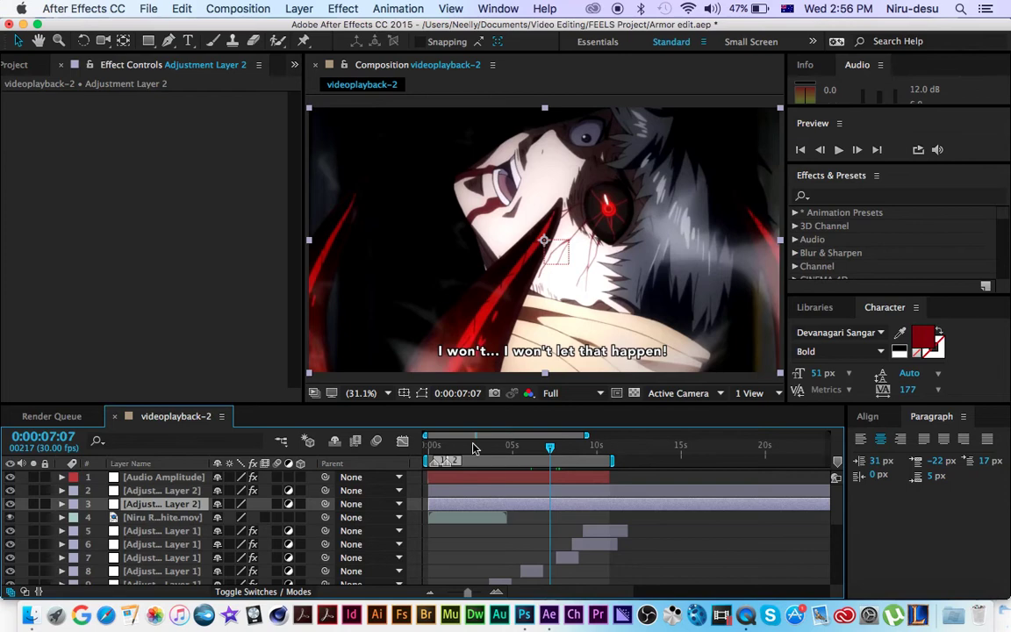
click(342, 9)
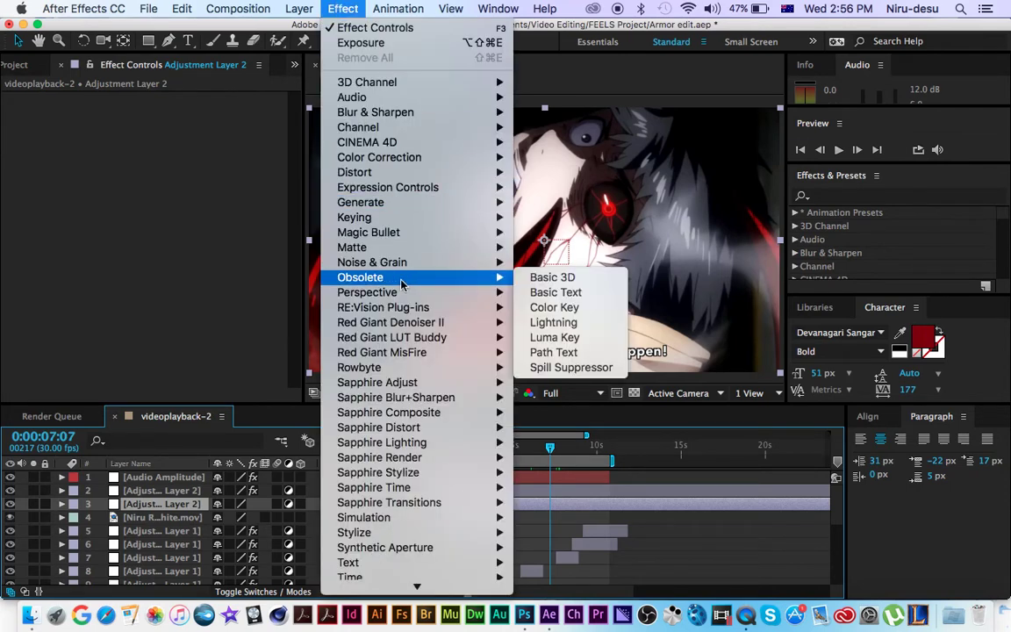
mouse_move(395, 162)
mouse_move(406, 237)
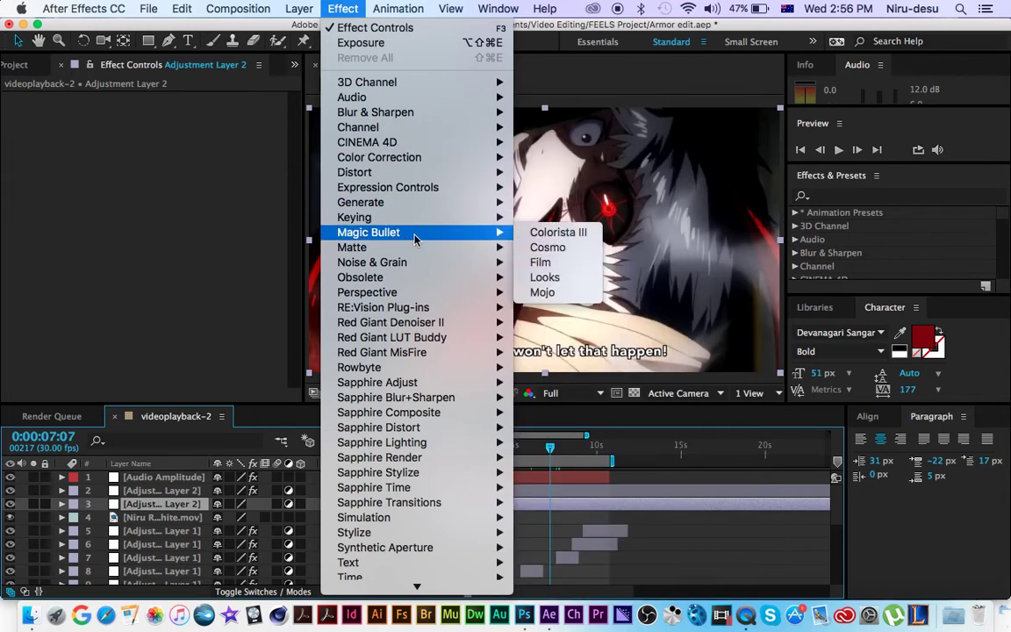
click(551, 279)
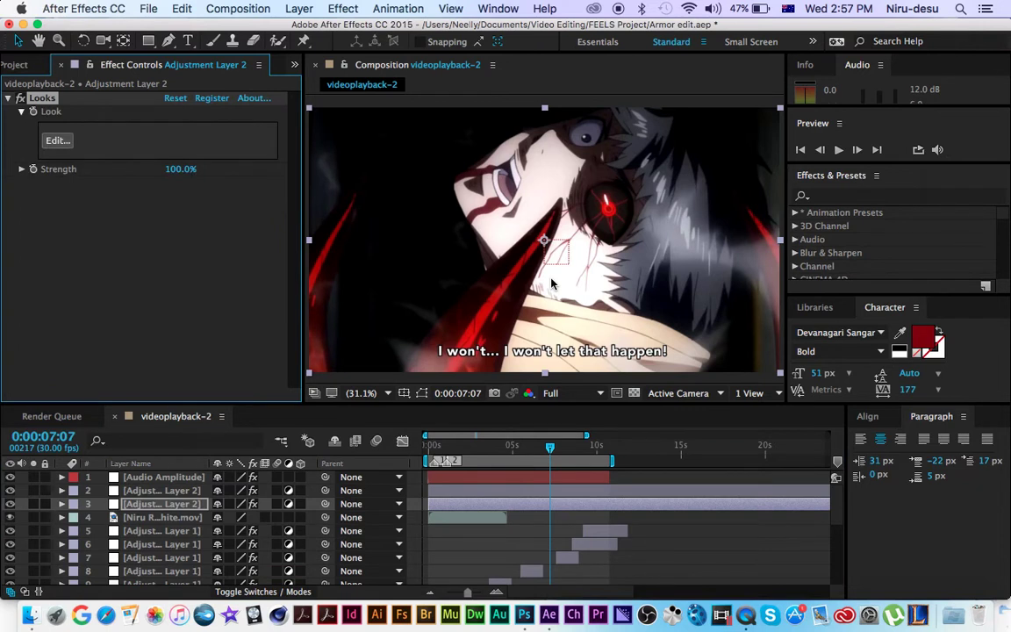
- Open the Looks effect for editing and force quit the unresponsive Photoshop application
click(58, 141)
right_click(524, 612)
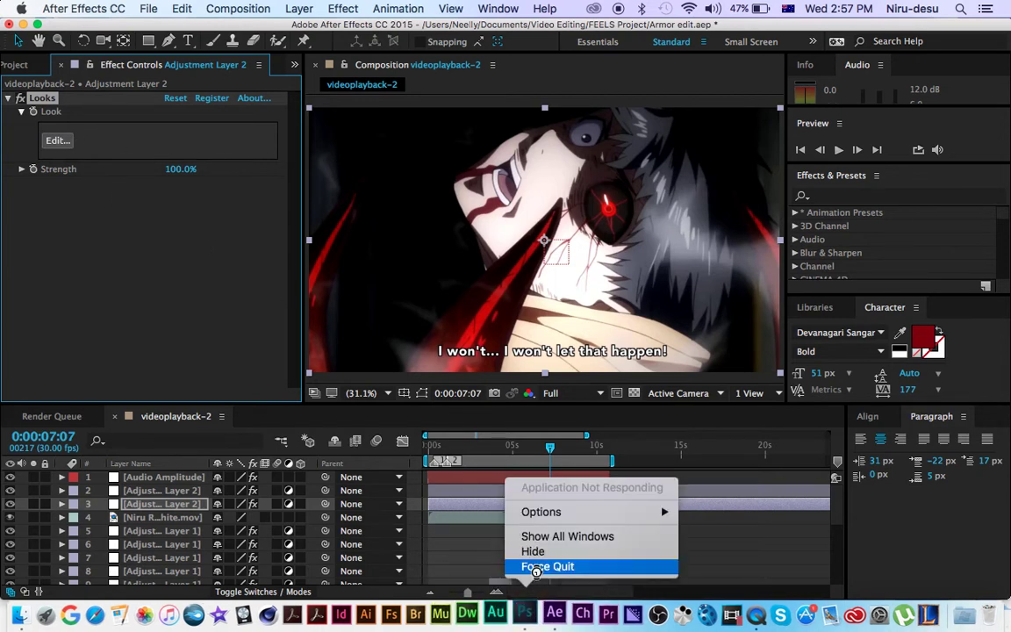
click(544, 564)
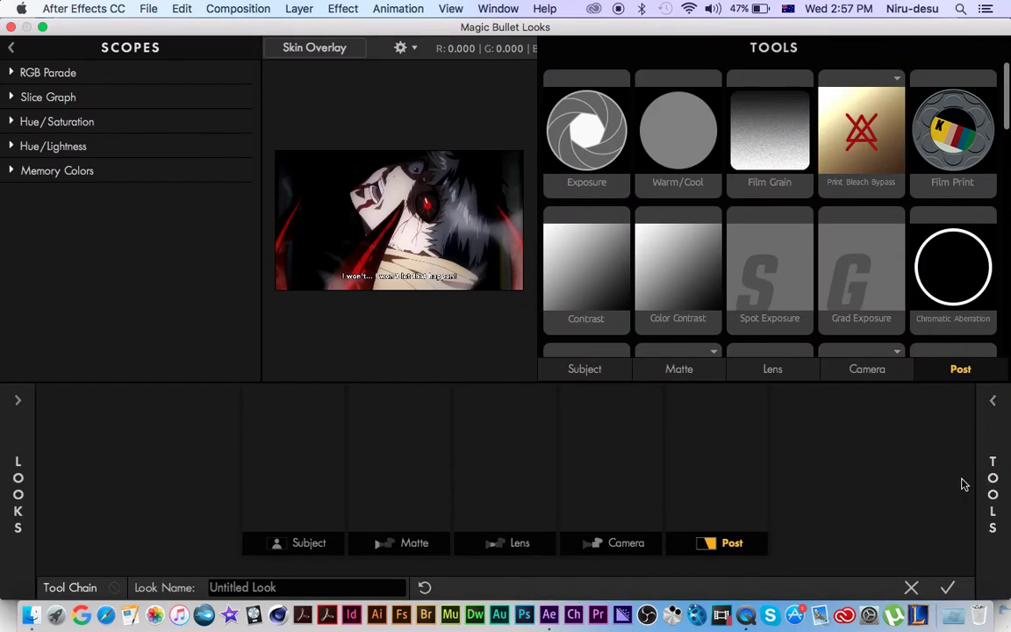
- Apply the Pearl and Cotton look from the Indie presets and remove Haze/Flare from its tool chain
click(577, 516)
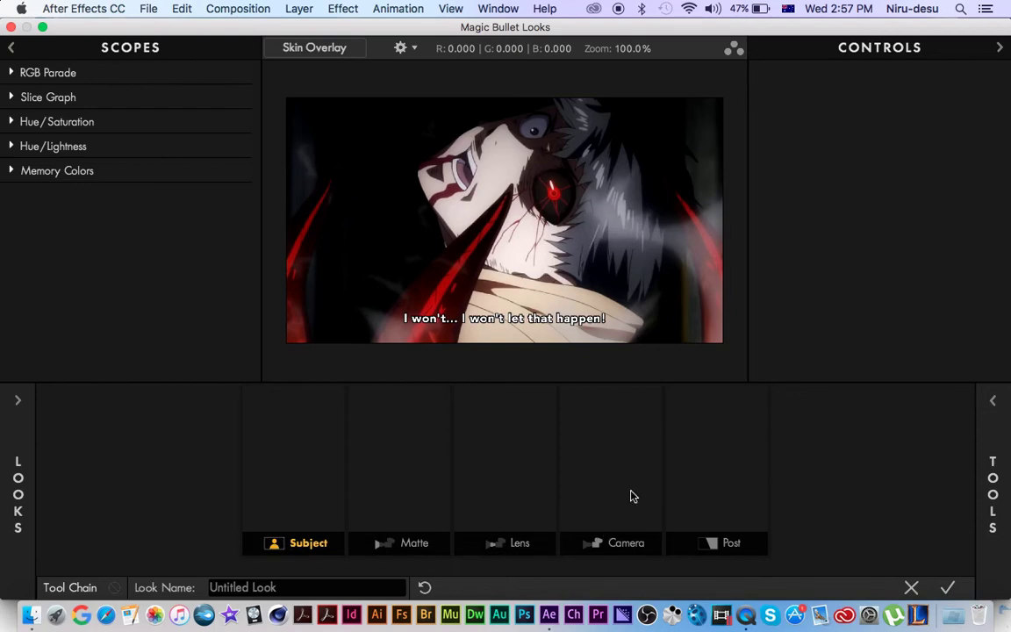
mouse_move(27, 474)
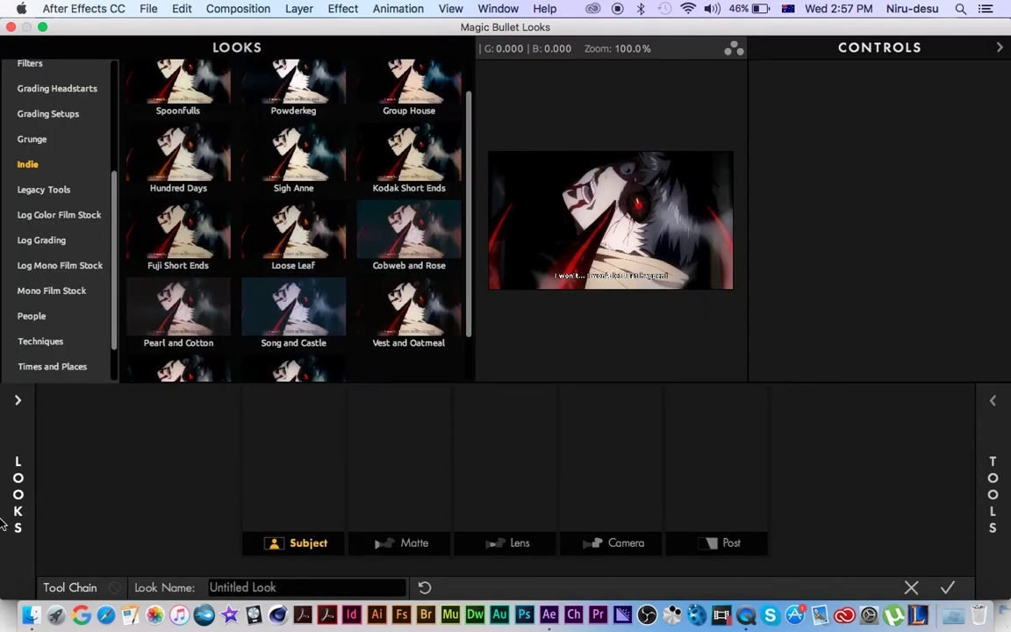
click(172, 303)
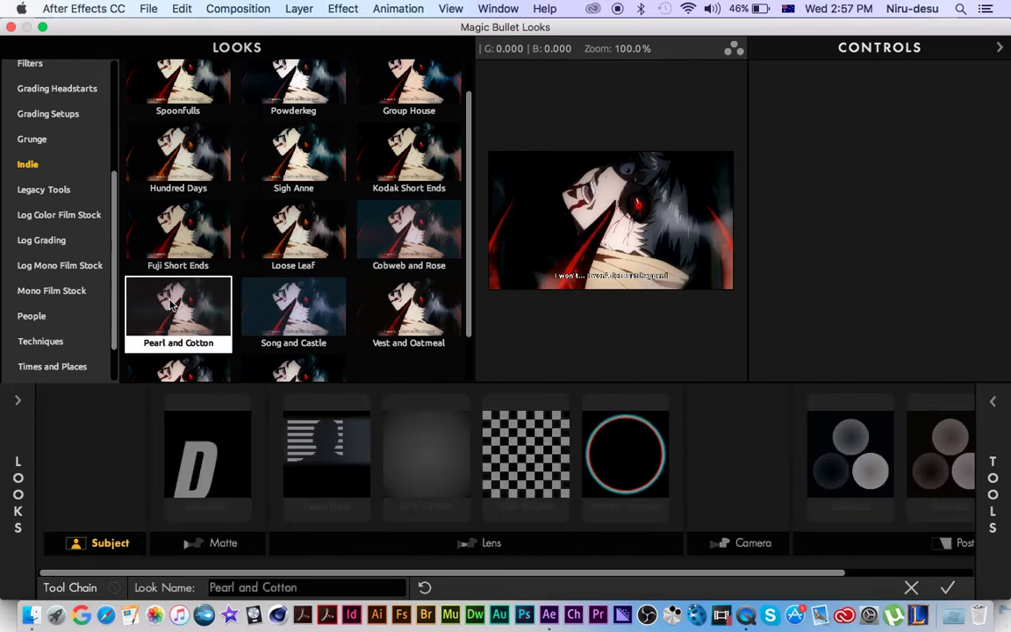
click(500, 414)
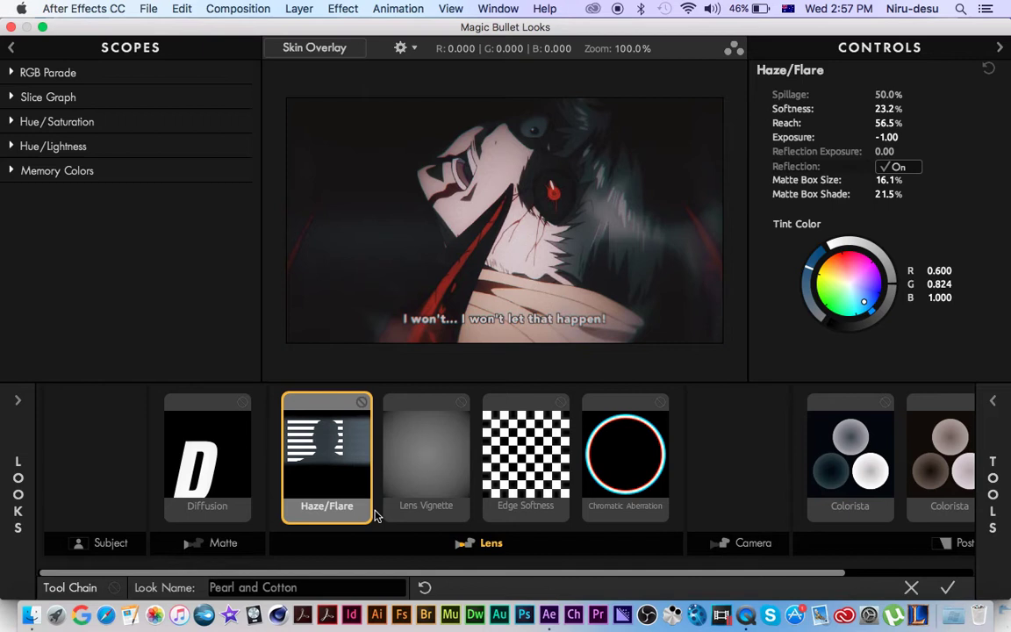
key(BackSpace)
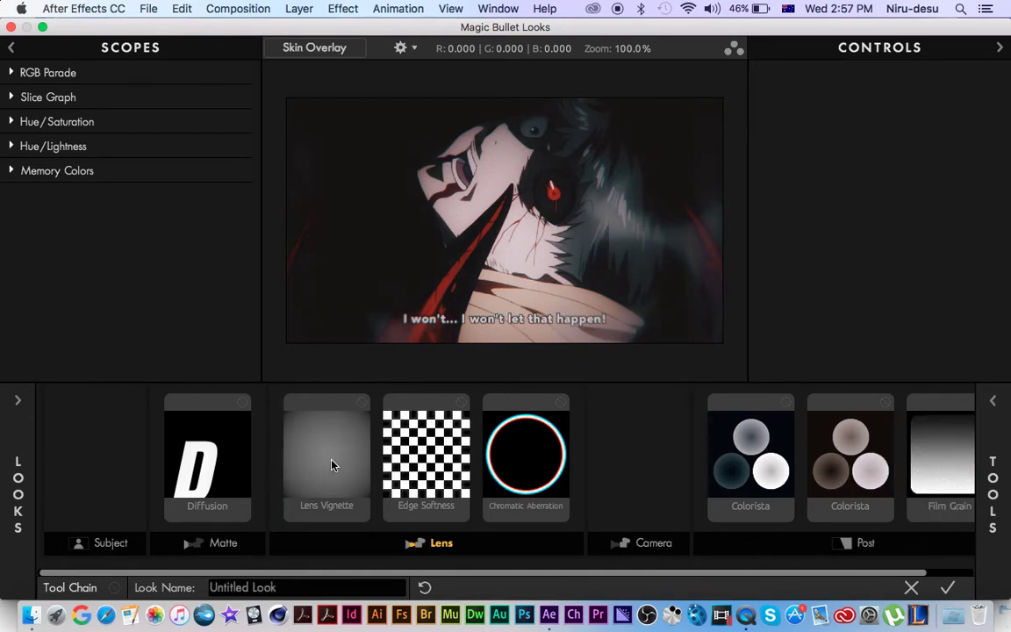
- Compare the image with Lens Vignette disabled and enabled, then set its Vignette value to 59%
click(364, 402)
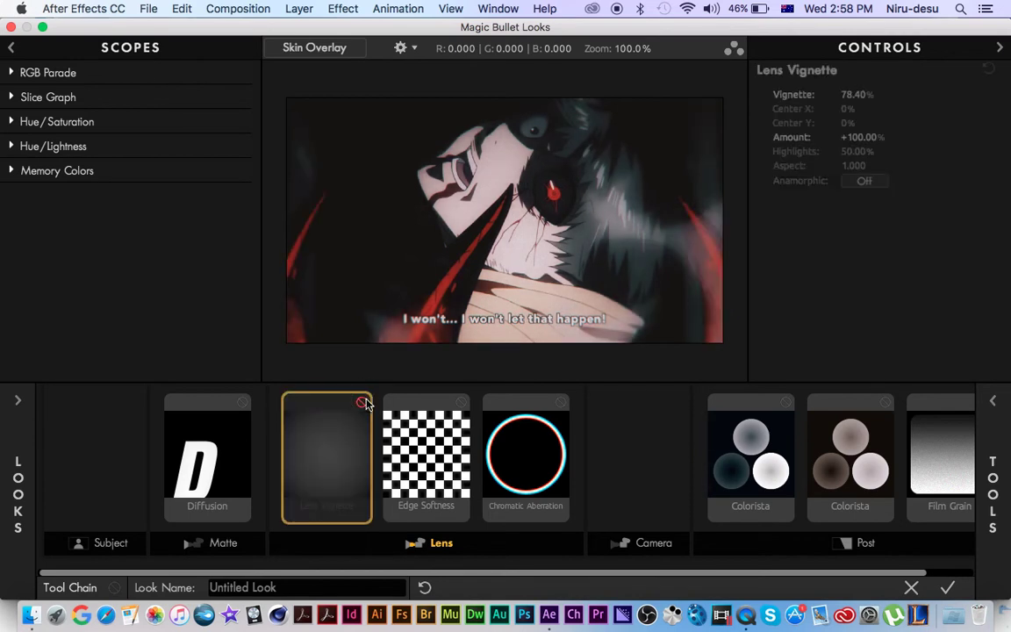
click(363, 402)
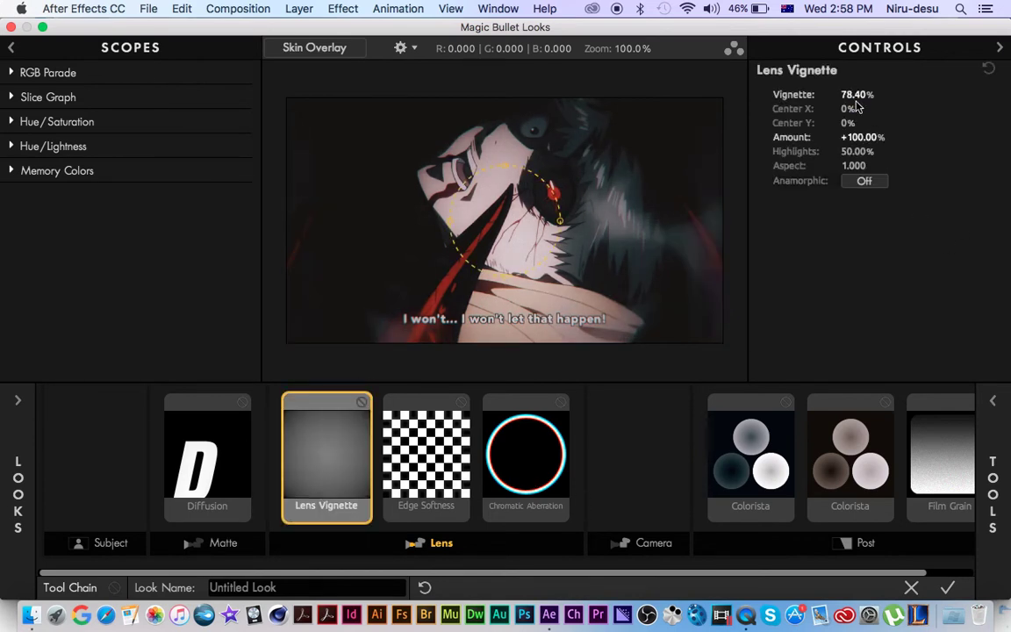
drag(856, 95, 824, 94)
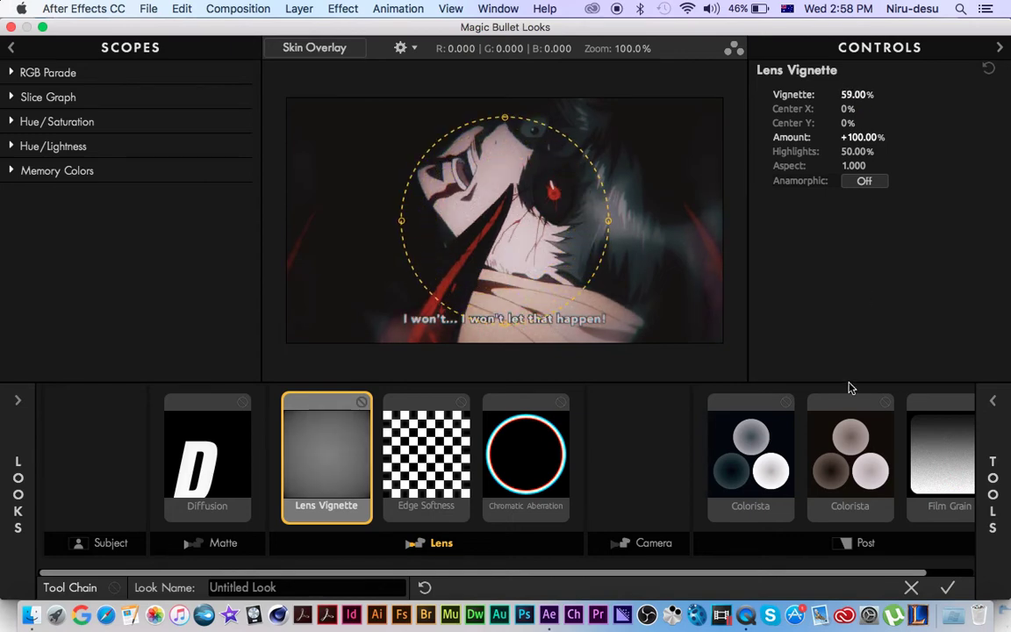
- Add an Exposure tool after Chromatic Aberration in the Lens group and raise its Stops value to brighten the image
click(992, 489)
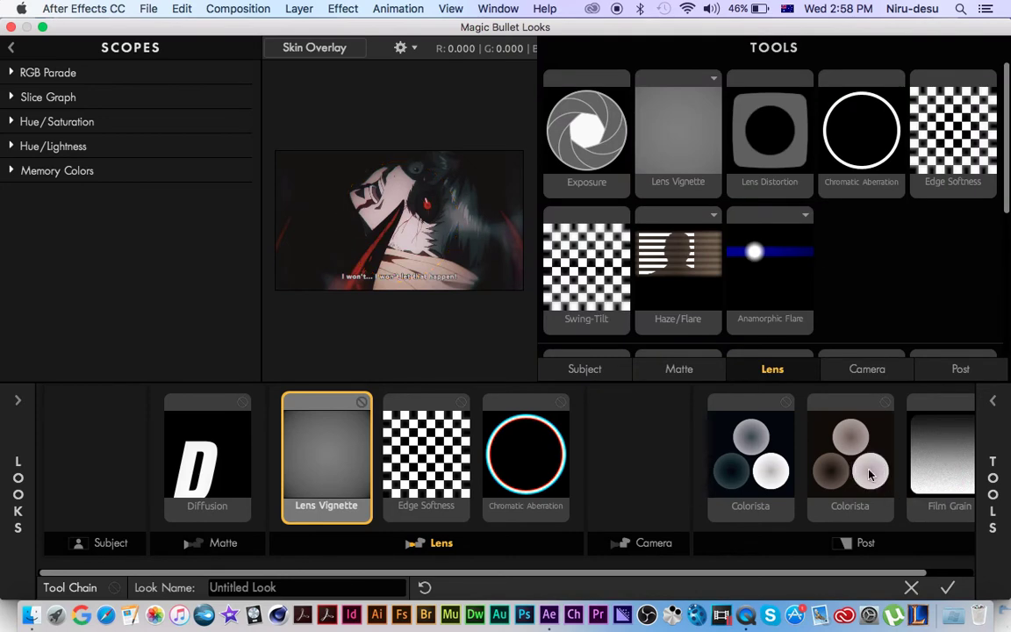
click(871, 502)
click(531, 478)
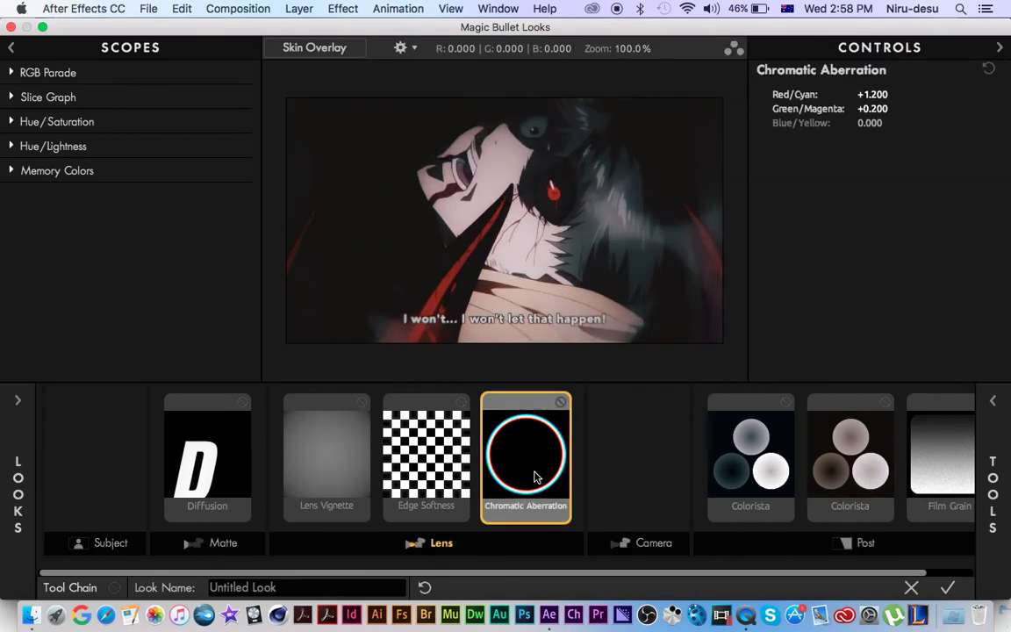
click(991, 488)
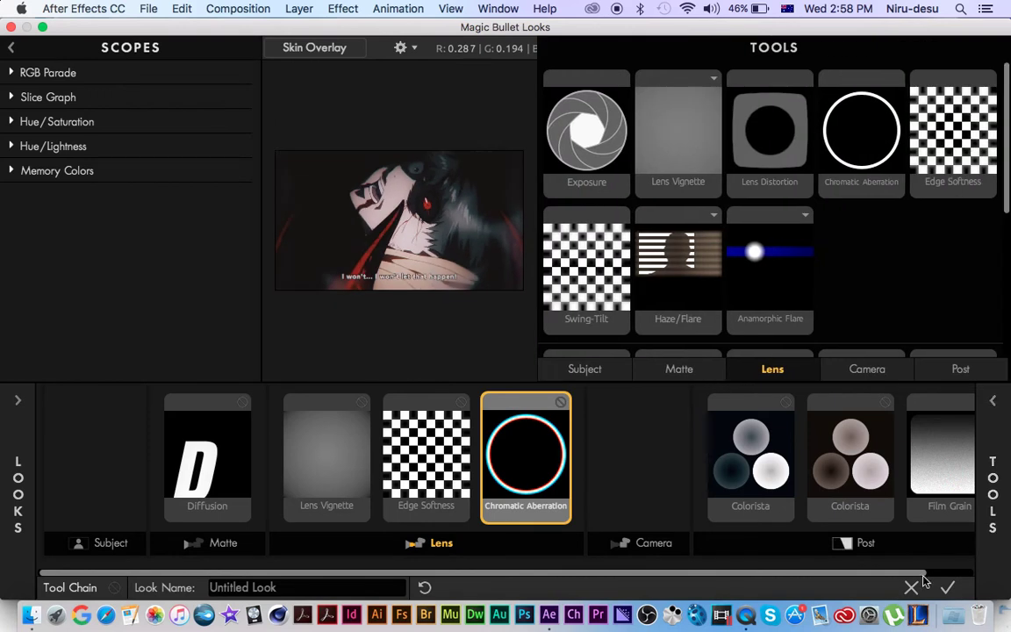
click(580, 145)
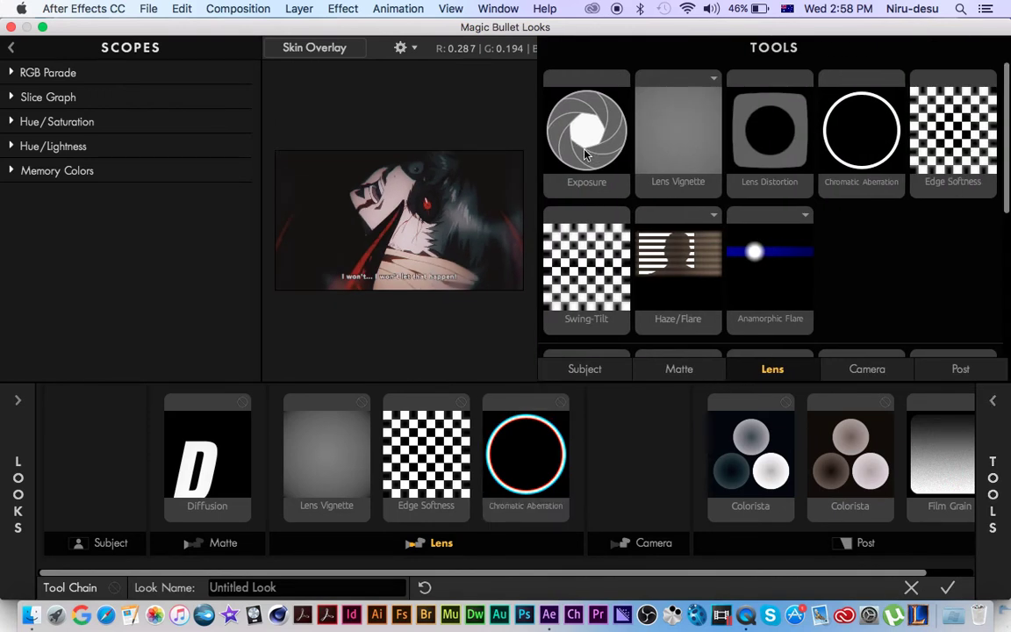
double_click(586, 154)
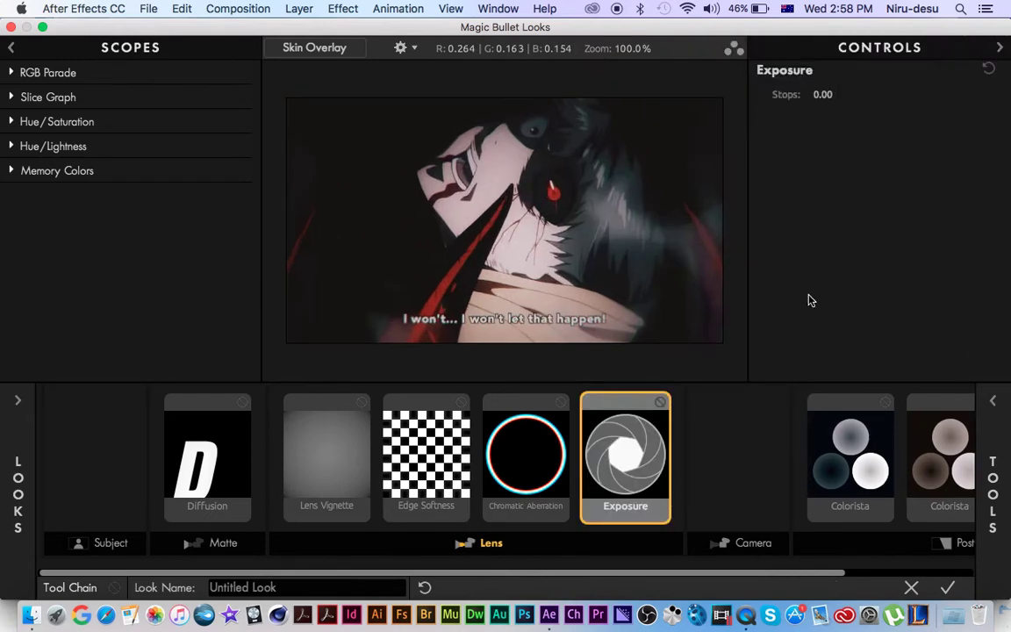
mouse_move(822, 95)
mouse_down()
mouse_move(845, 94)
mouse_move(835, 95)
mouse_up()
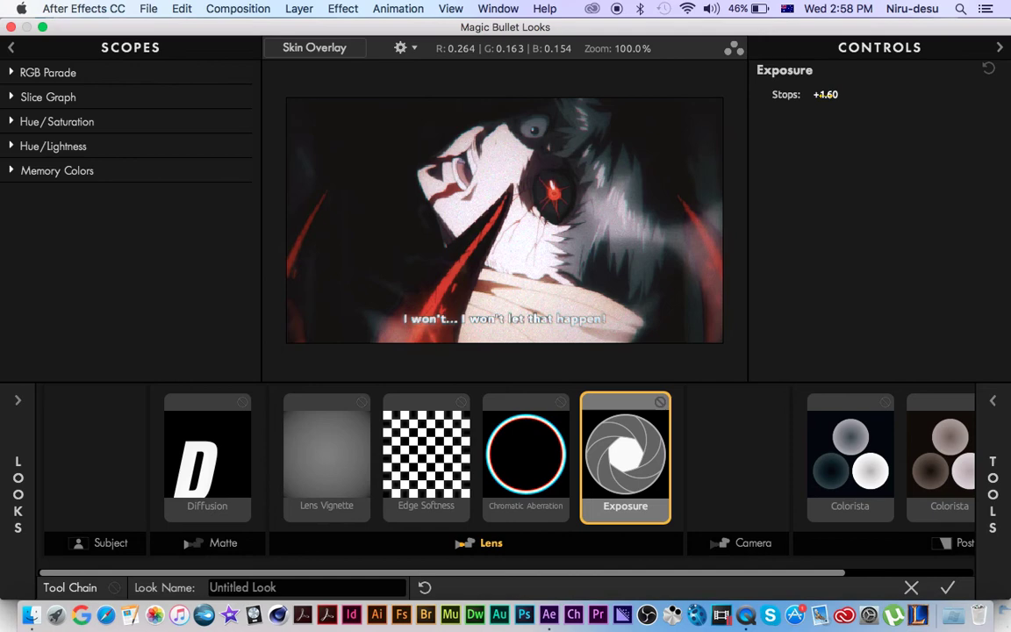
- Add an Anamorphic Flare with Size 10.71%, Boost +3.50, Threshold 1.290, Show Threshold on and Threshold Softness 1.00
click(980, 431)
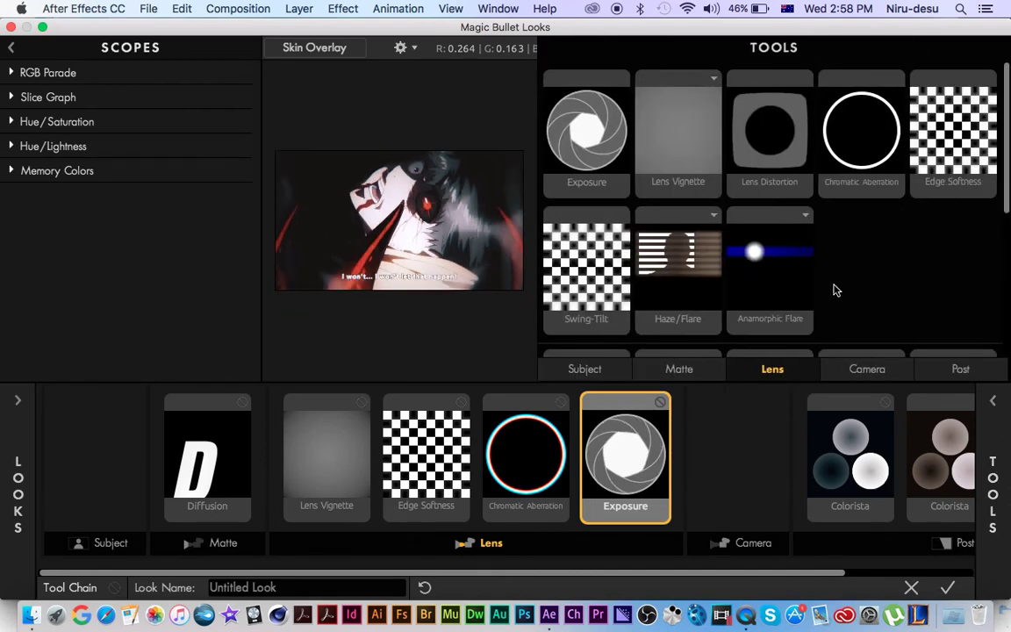
double_click(767, 272)
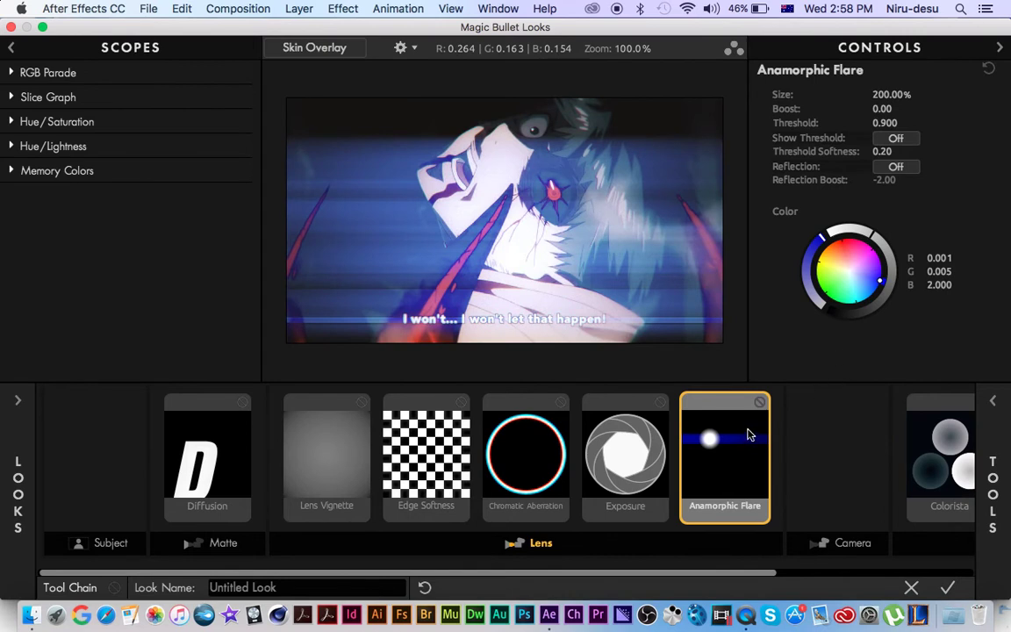
mouse_move(886, 94)
mouse_down()
mouse_move(842, 94)
mouse_move(900, 108)
mouse_move(891, 123)
mouse_move(908, 122)
mouse_move(892, 123)
mouse_move(888, 151)
mouse_up()
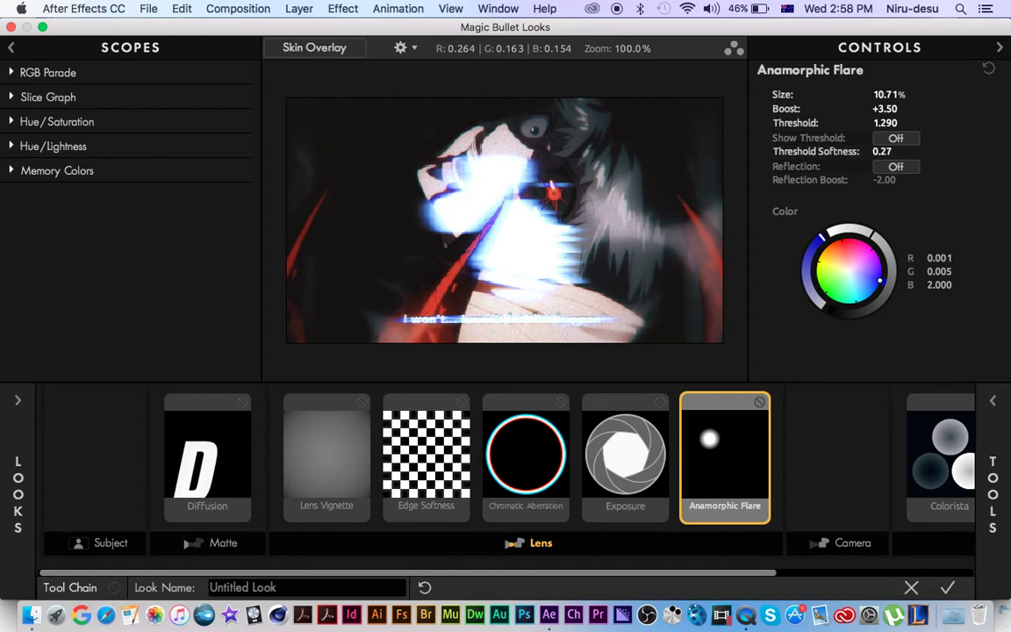
click(895, 138)
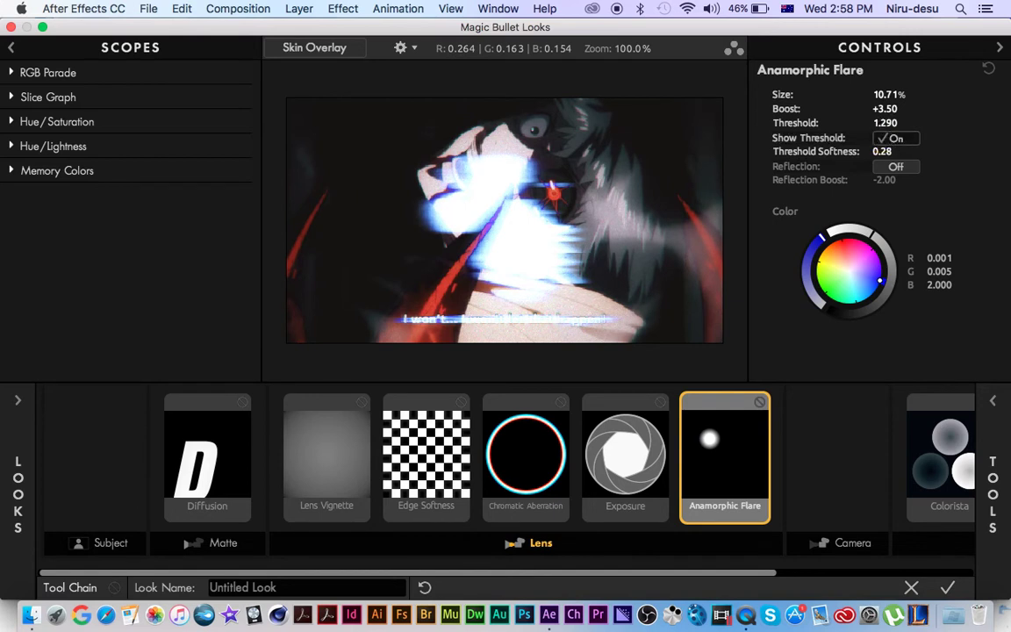
drag(883, 150, 937, 151)
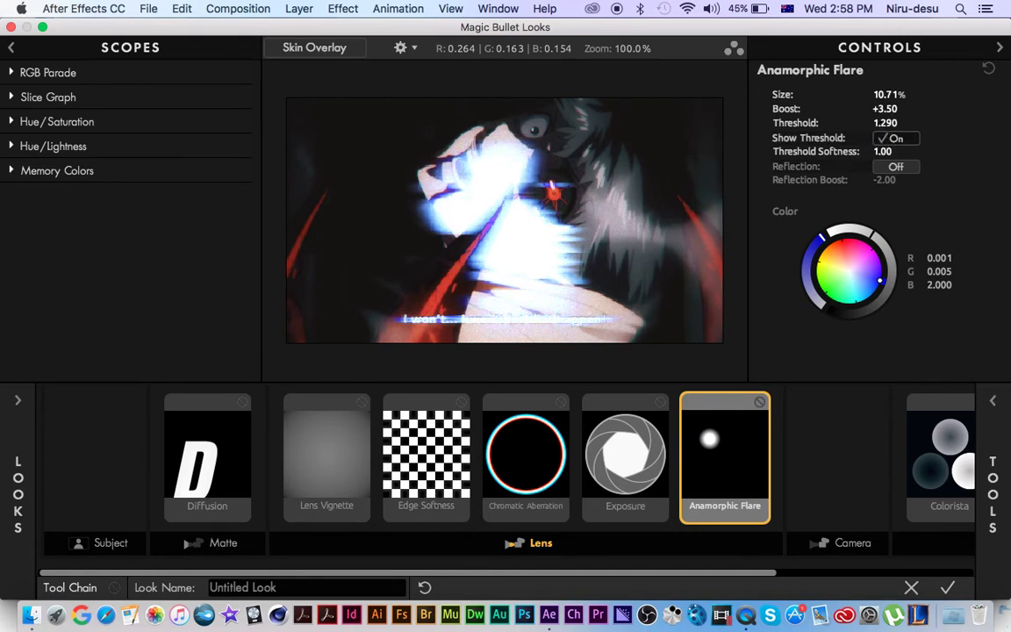
- Enable the flare's Reflection, set Reflection Boost to +1.20 and raise Threshold to 1.970
click(892, 166)
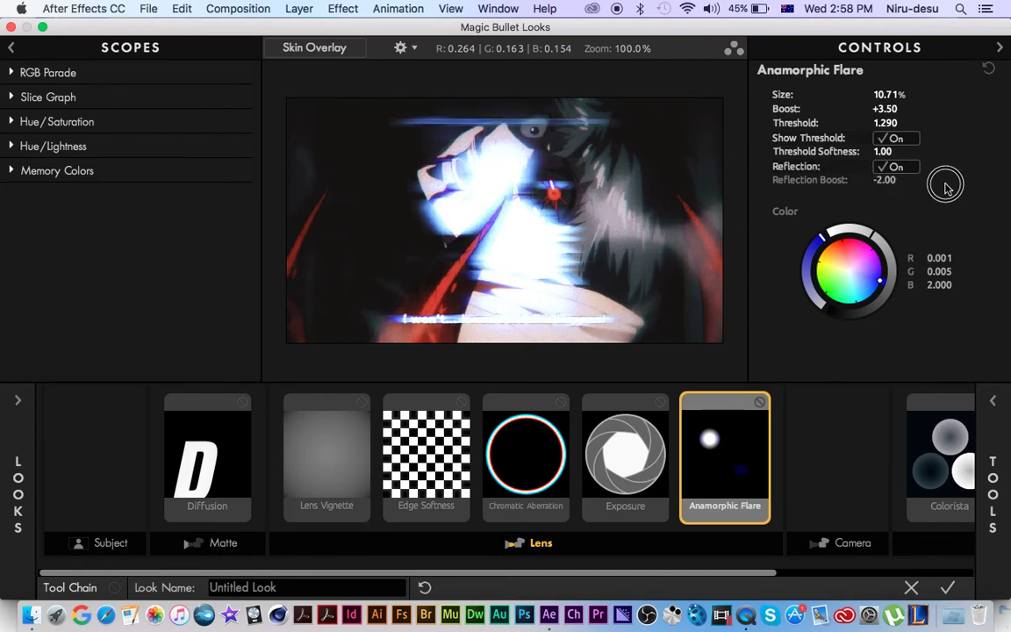
drag(881, 180, 854, 179)
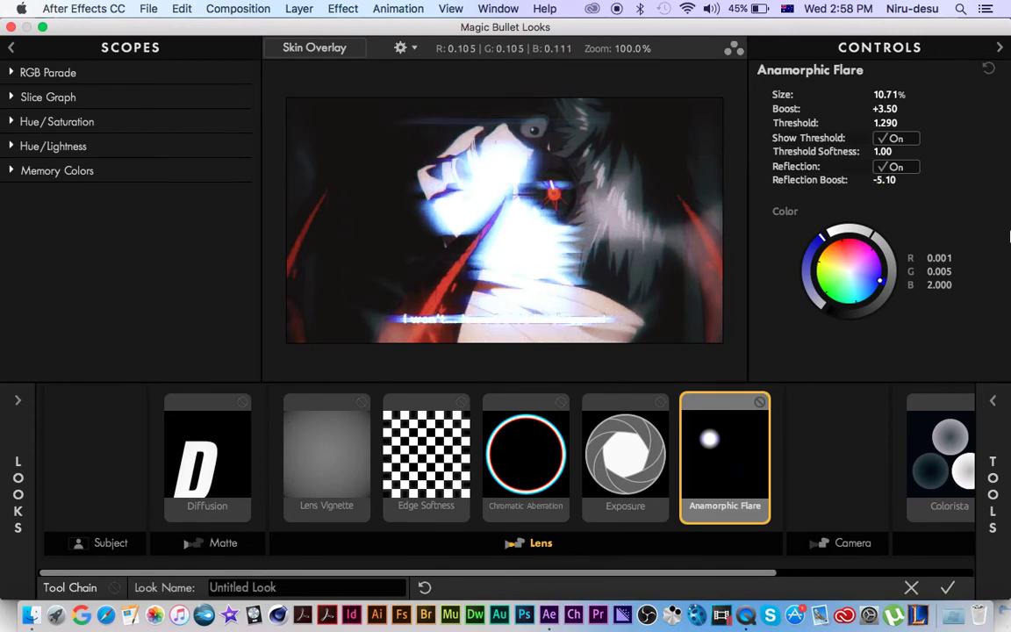
drag(879, 180, 936, 180)
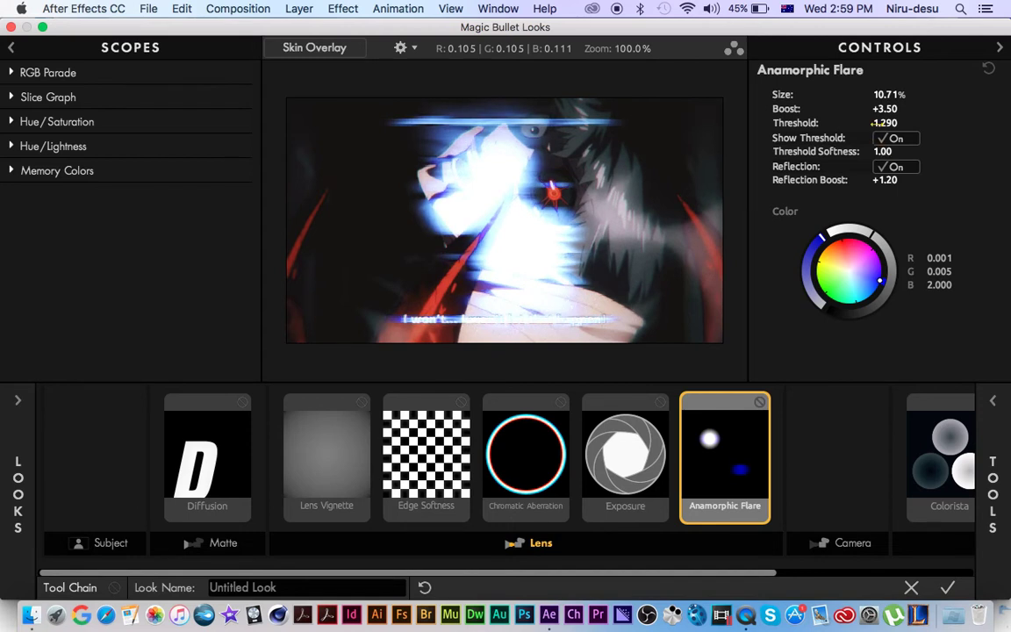
drag(874, 123, 915, 123)
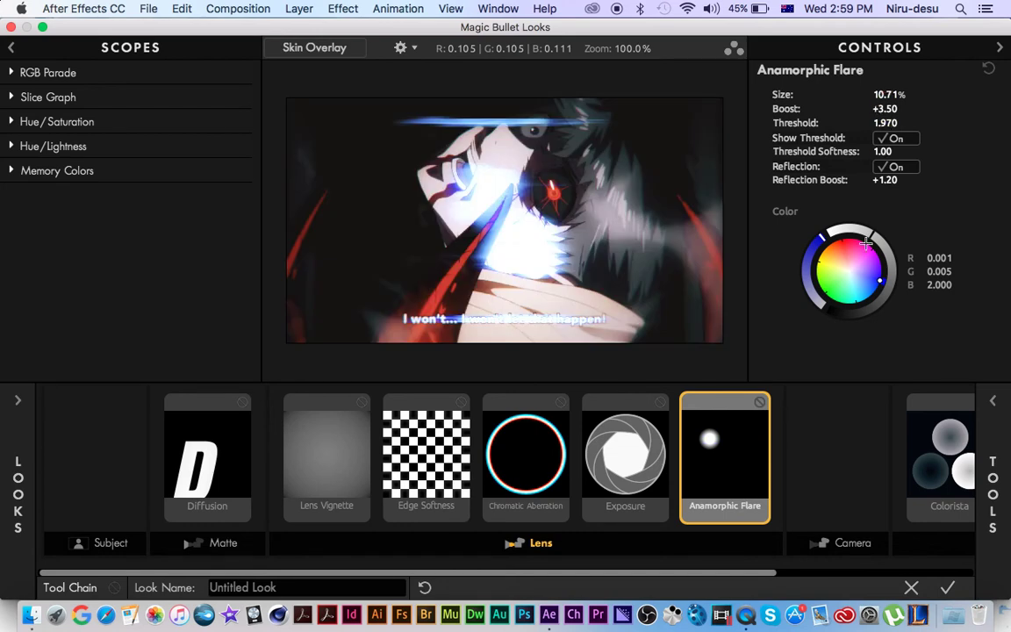
- Change the Anamorphic Flare's color to a pale red with R 2.000, G 1.836 and B 1.800
click(838, 264)
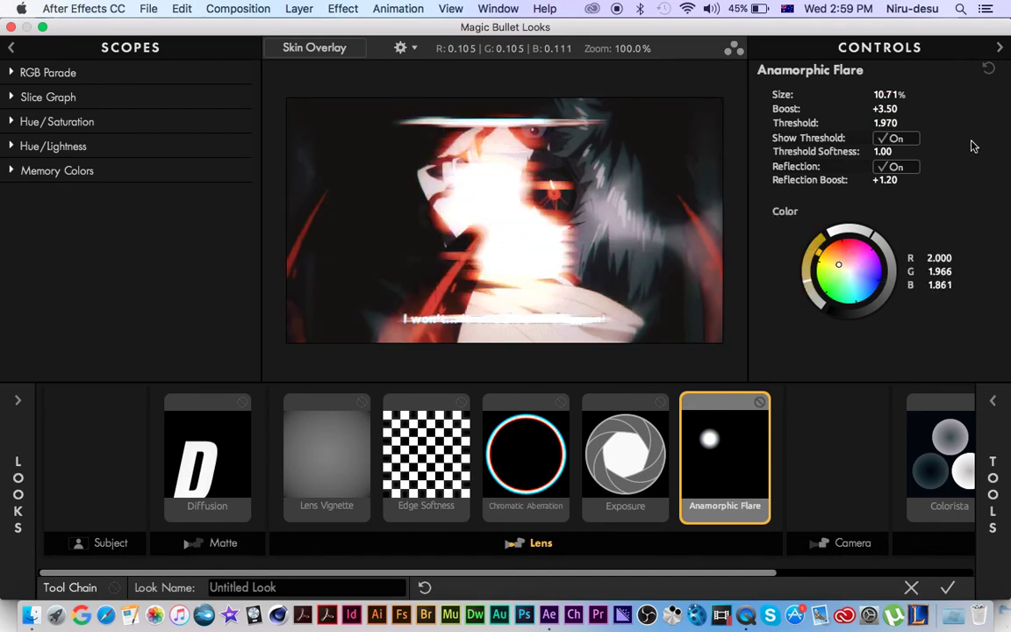
click(843, 253)
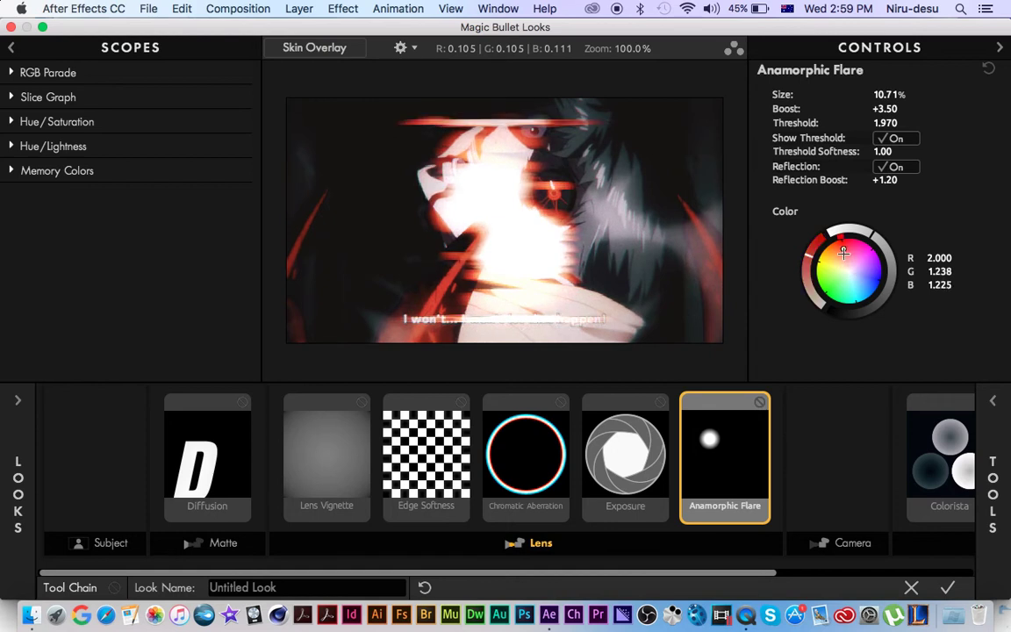
click(844, 257)
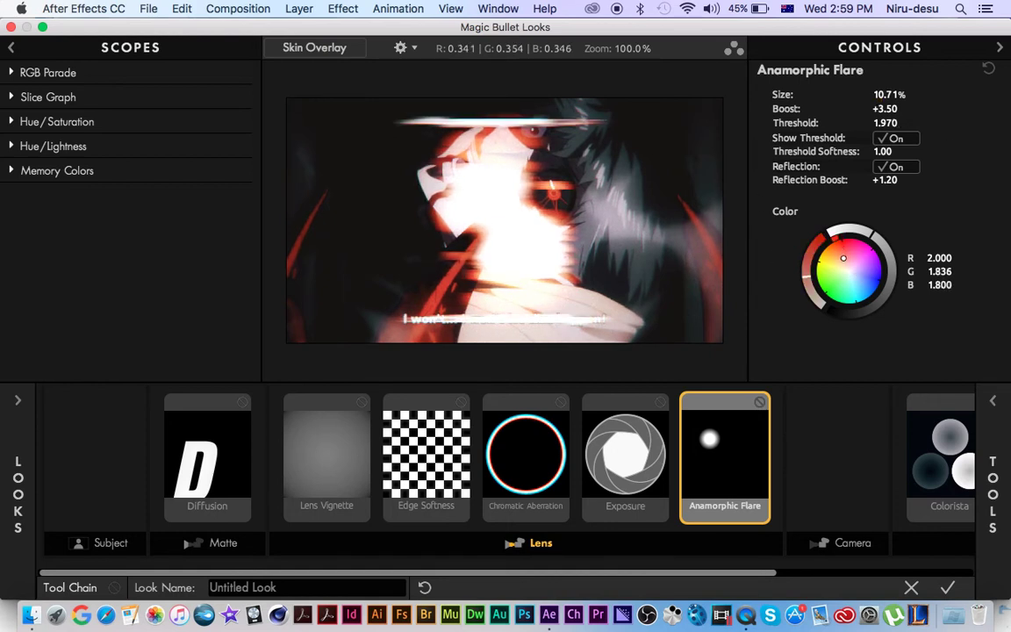
- Adjust the Anamorphic Flare to Size 94.89%, Boost -0.60 and Threshold 2.610
drag(889, 94, 790, 105)
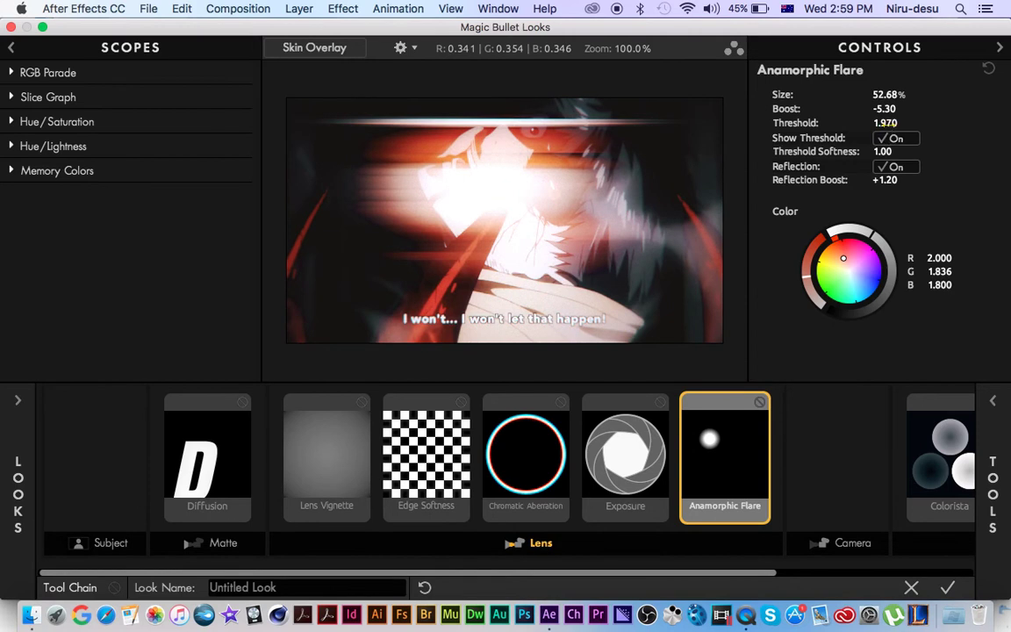
drag(885, 123, 860, 124)
drag(798, 112, 799, 111)
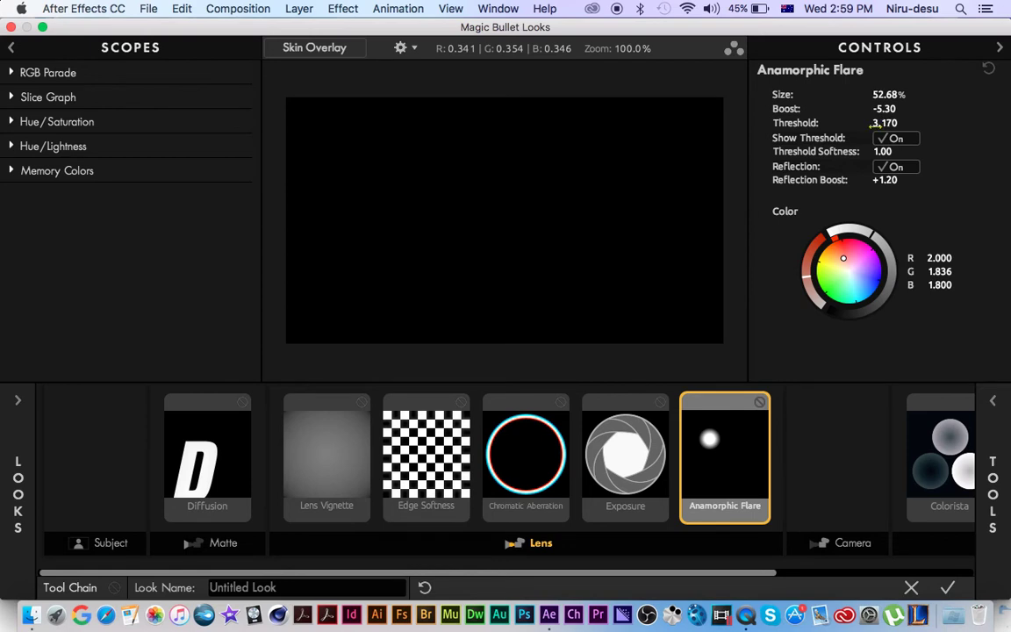
drag(869, 151, 888, 122)
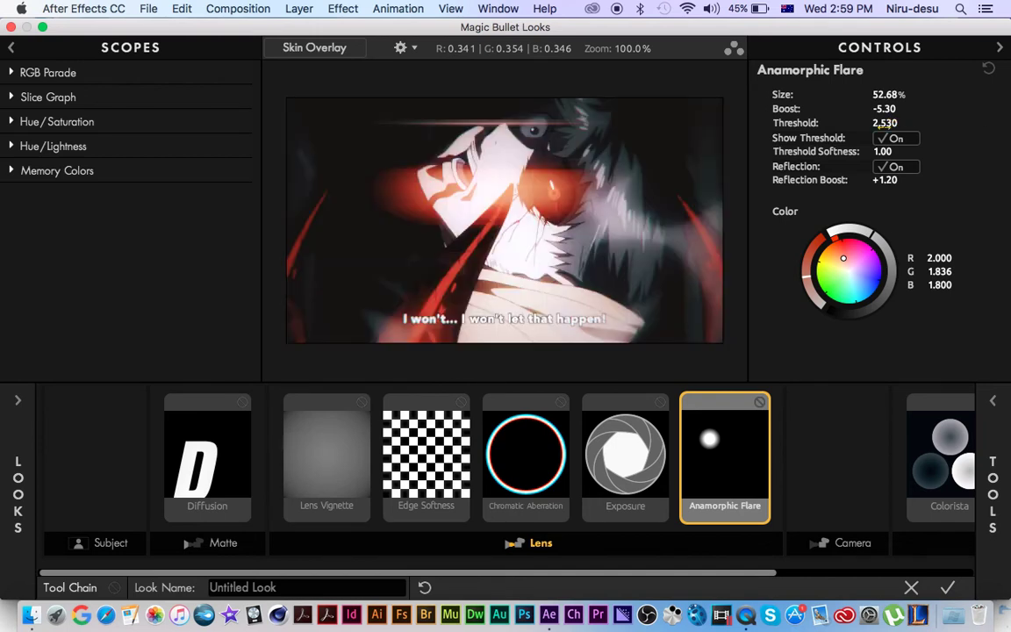
mouse_move(885, 123)
mouse_down()
mouse_move(882, 109)
mouse_move(937, 110)
mouse_move(865, 94)
mouse_move(974, 94)
mouse_move(936, 94)
mouse_up()
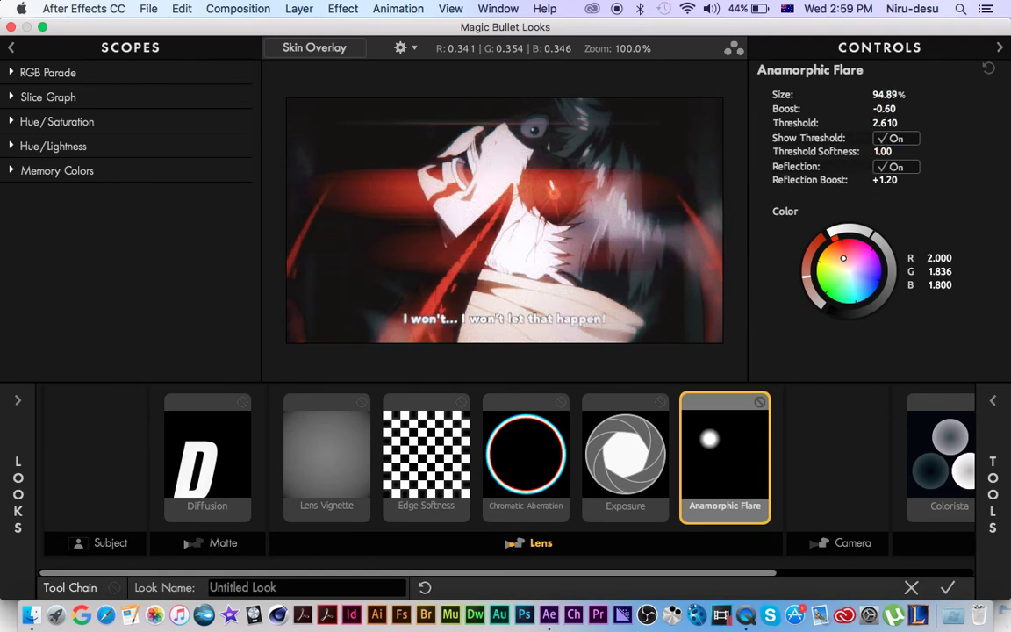
- Try a Boost of +2.90 and a Reflection Boost of +3.10 on the Anamorphic Flare, returning Boost to -0.60
mouse_move(885, 109)
mouse_down()
mouse_move(956, 109)
mouse_move(890, 108)
mouse_up()
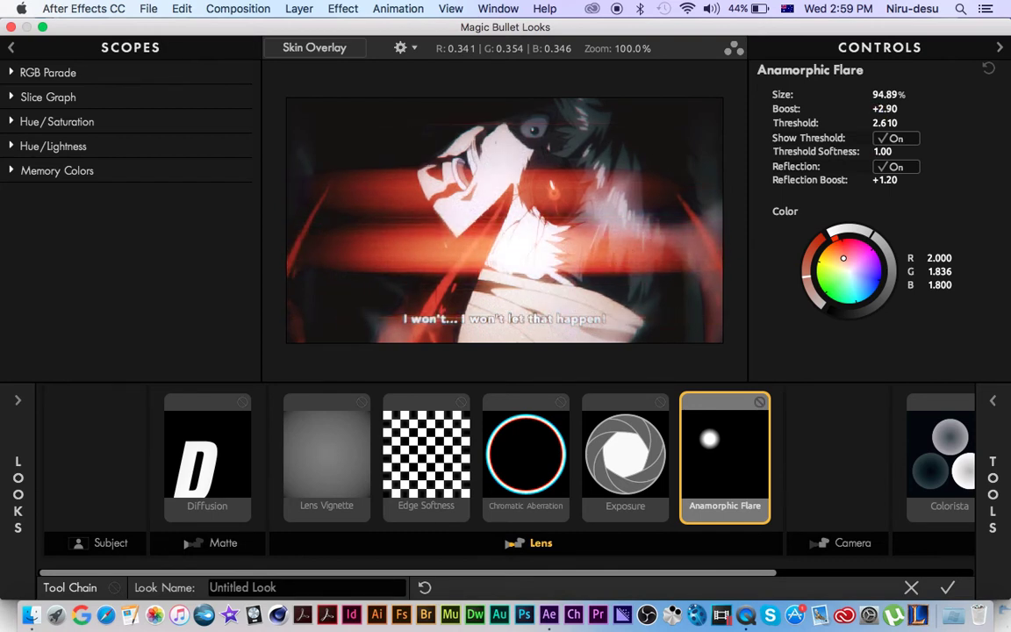
mouse_move(882, 151)
mouse_down()
mouse_move(868, 151)
mouse_move(882, 151)
mouse_up()
drag(796, 178, 798, 178)
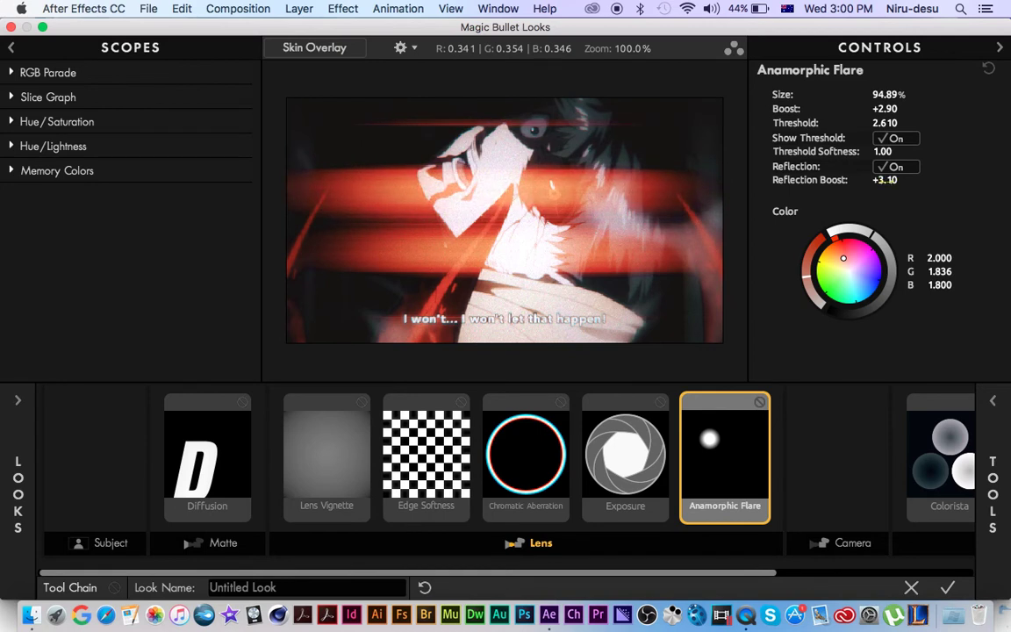
drag(884, 109, 854, 110)
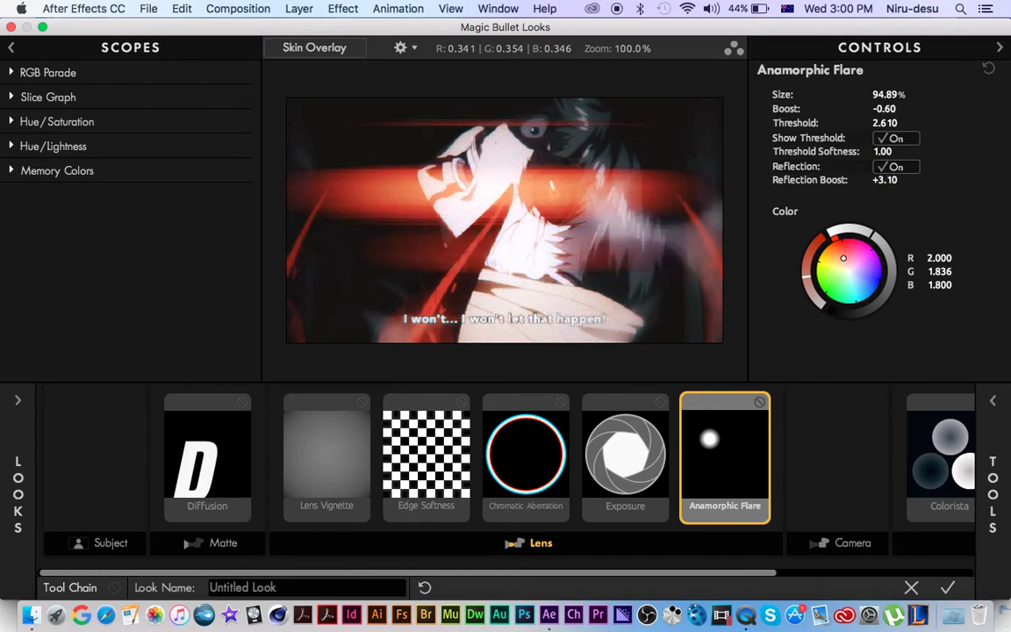
- Tone down the Anamorphic Flare with Size 19.98%, Boost +2.00 and Reflection Boost +1.60
drag(781, 108, 772, 94)
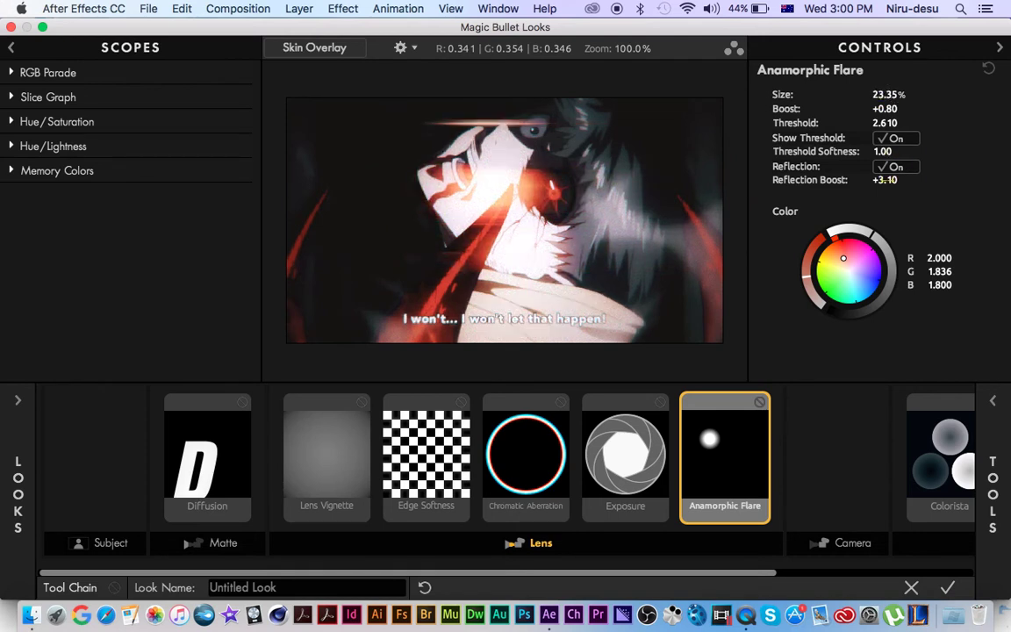
drag(885, 180, 864, 180)
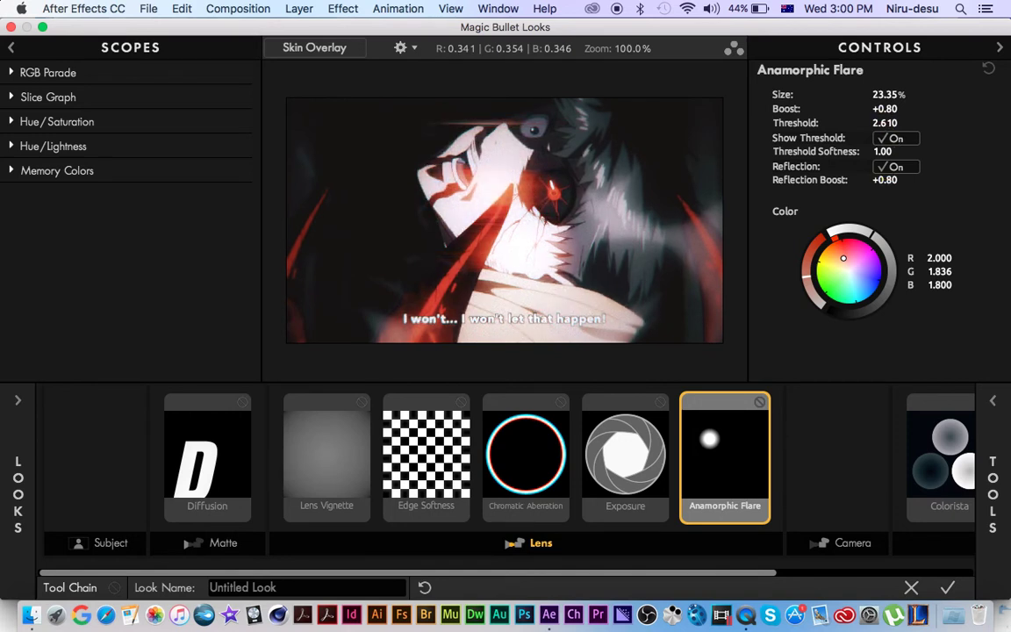
mouse_move(794, 108)
mouse_down()
mouse_move(816, 108)
mouse_move(801, 108)
mouse_up()
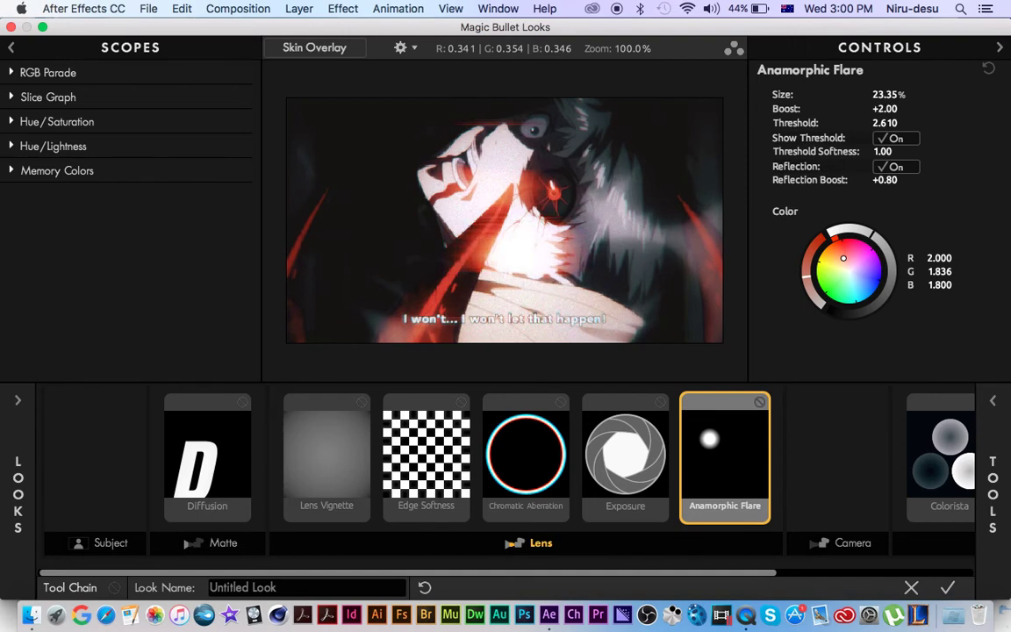
mouse_move(884, 94)
mouse_down()
mouse_move(909, 94)
mouse_move(885, 94)
mouse_up()
drag(800, 94, 792, 94)
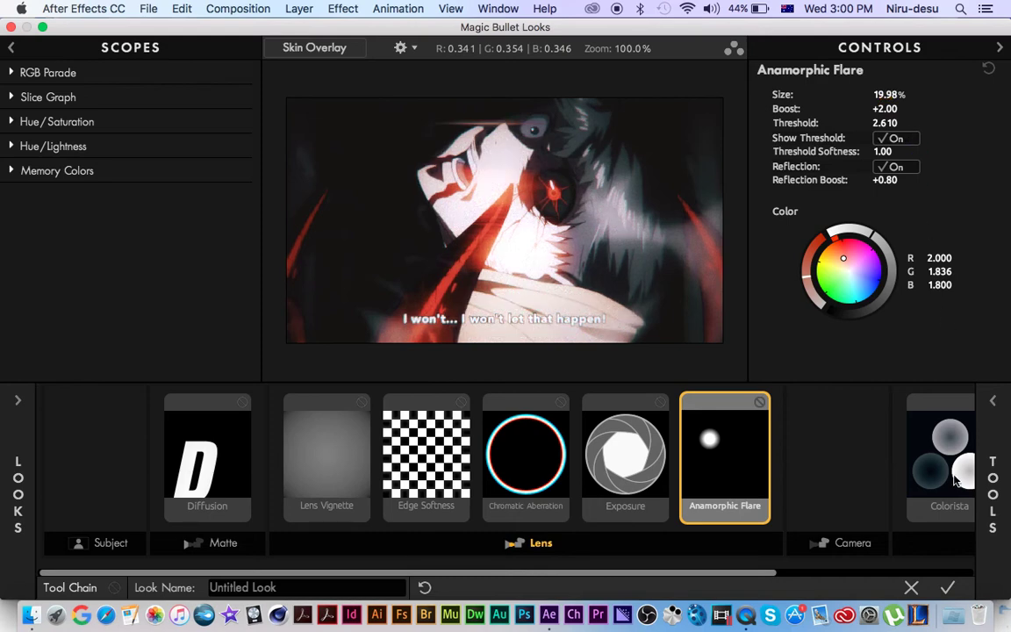
click(983, 535)
drag(885, 180, 924, 180)
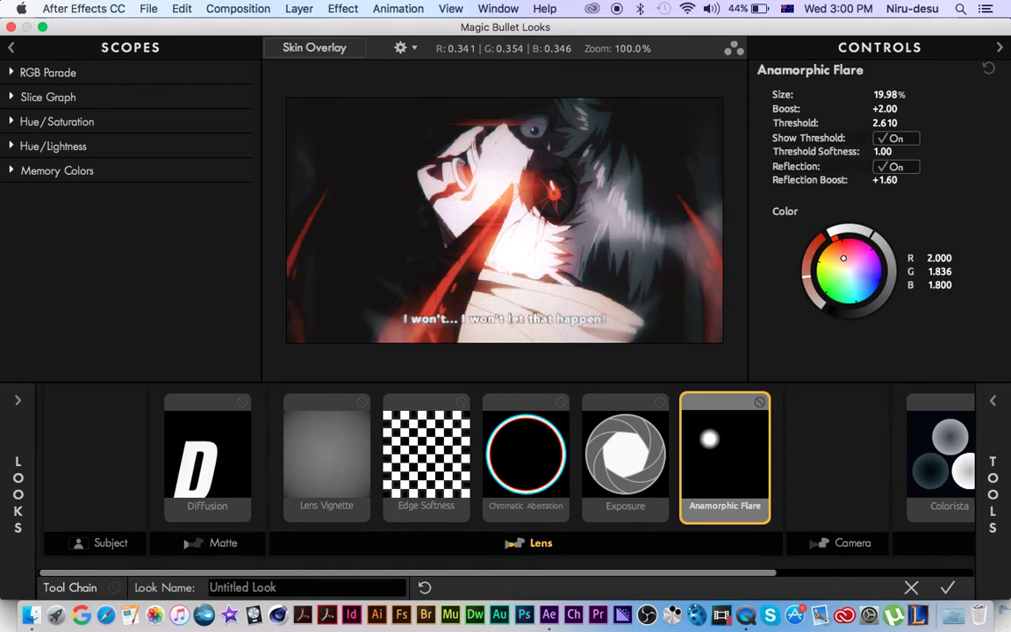
- Shift the Midtones of the first Colorista in the Post group toward red and check the tint on the character's hair
click(950, 494)
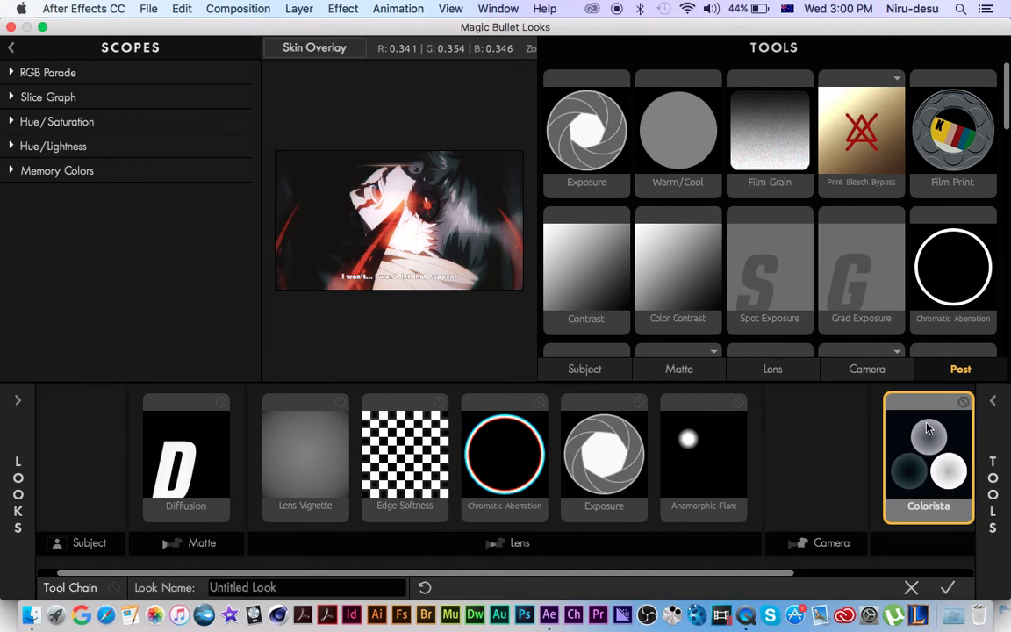
click(1005, 401)
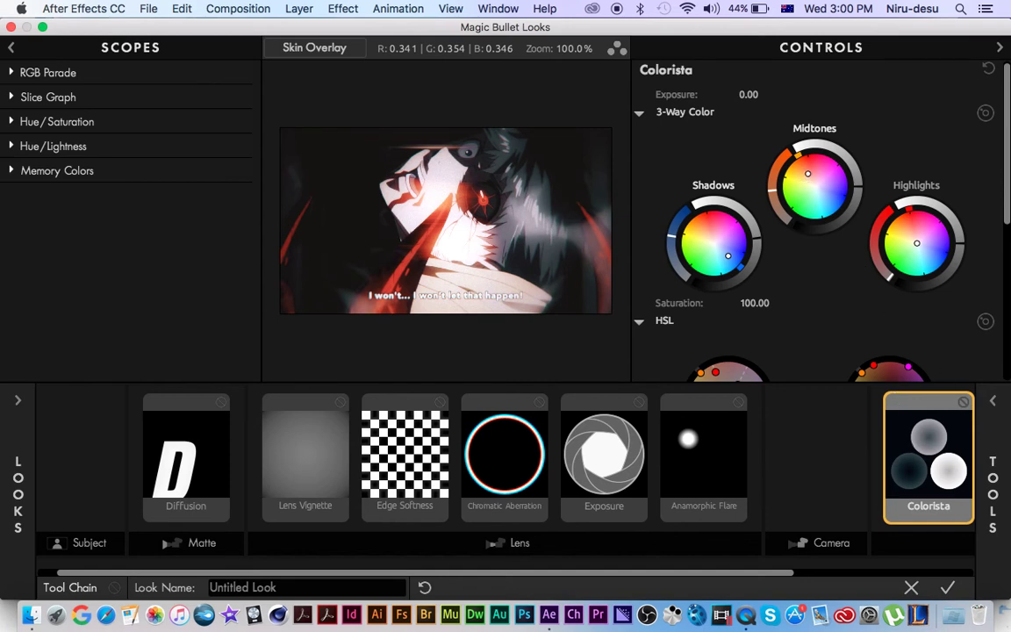
mouse_move(808, 173)
mouse_down()
mouse_move(811, 200)
mouse_move(812, 167)
mouse_up()
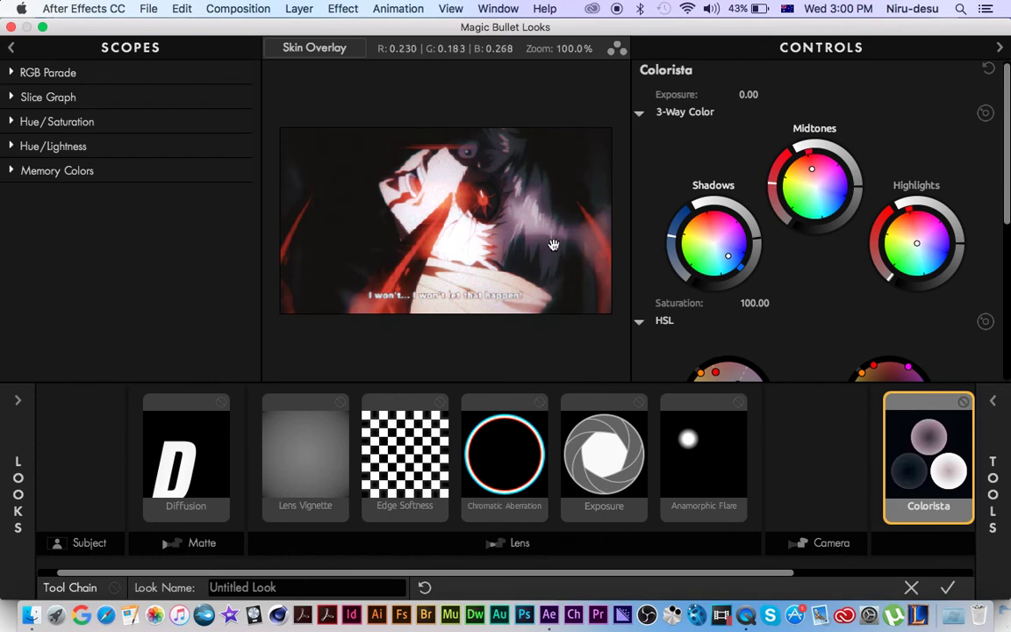
scroll(556, 248, down, 1)
scroll(553, 245, up, 3)
scroll(554, 245, up, 2)
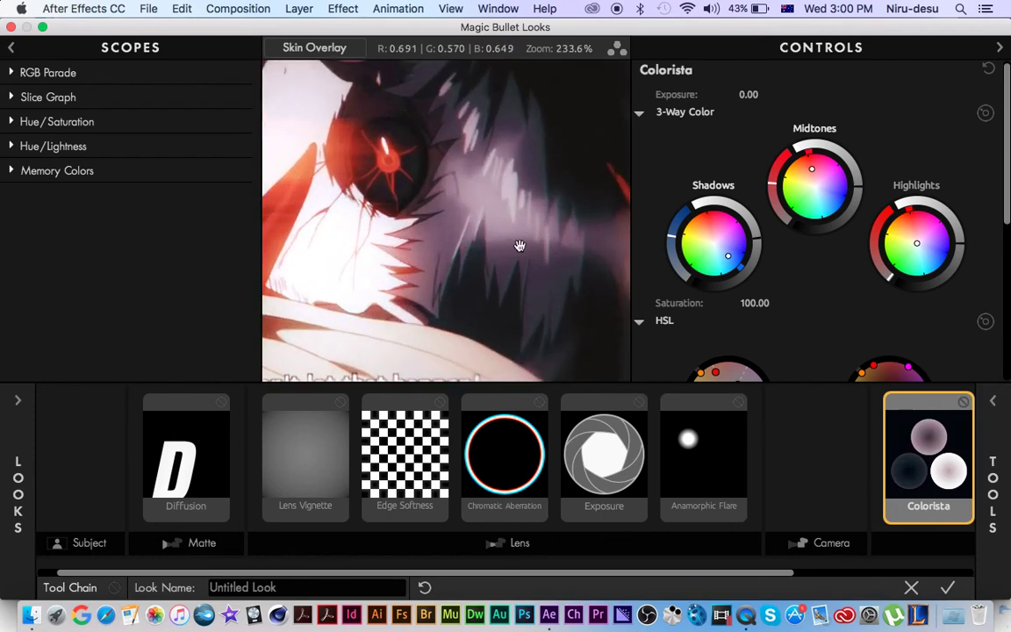
scroll(523, 293, down, 1)
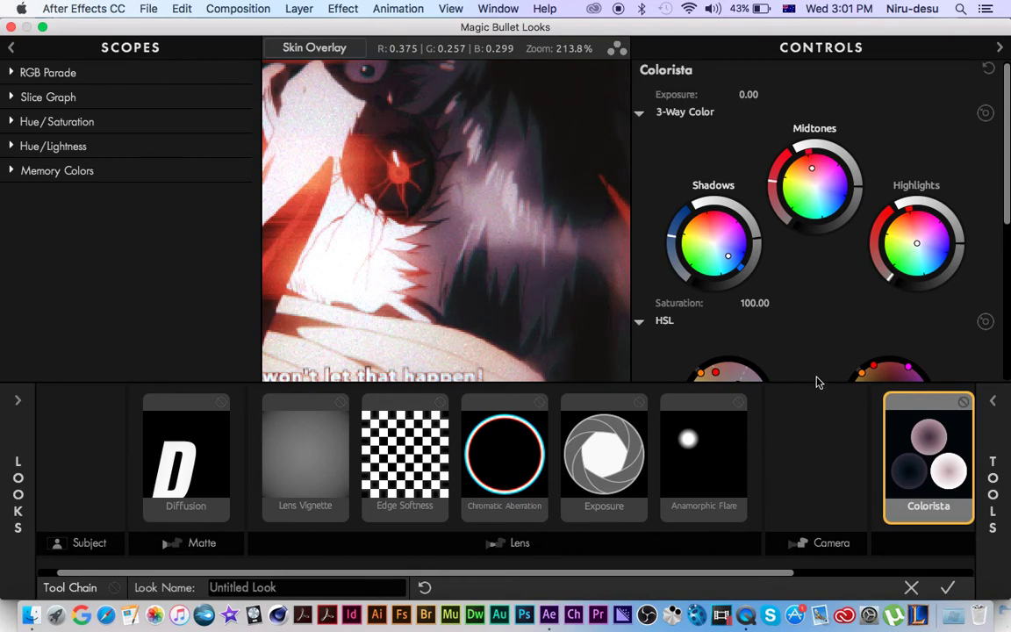
- Fine-tune the blue Shadows tint of the first Colorista in the Post group
scroll(524, 279, down, 5)
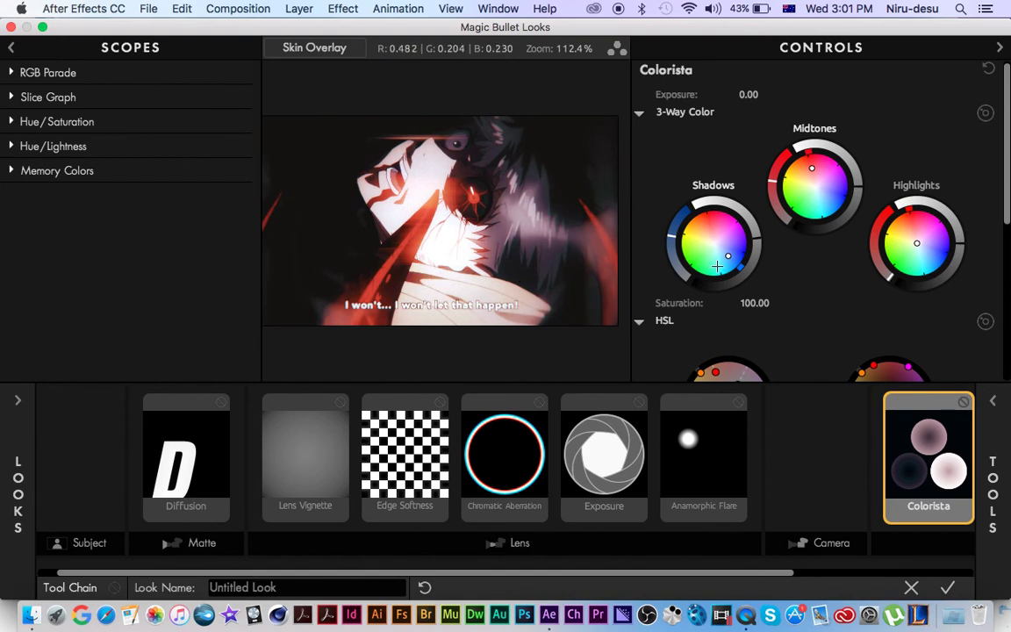
mouse_move(717, 266)
mouse_down()
mouse_move(715, 237)
mouse_move(728, 255)
mouse_up()
- In the second Post Colorista, shift Midtones toward green, Highlights toward magenta and Shadows toward blue-violet, and apply the look to the adjustment layer
scroll(908, 472, right, 2)
click(869, 474)
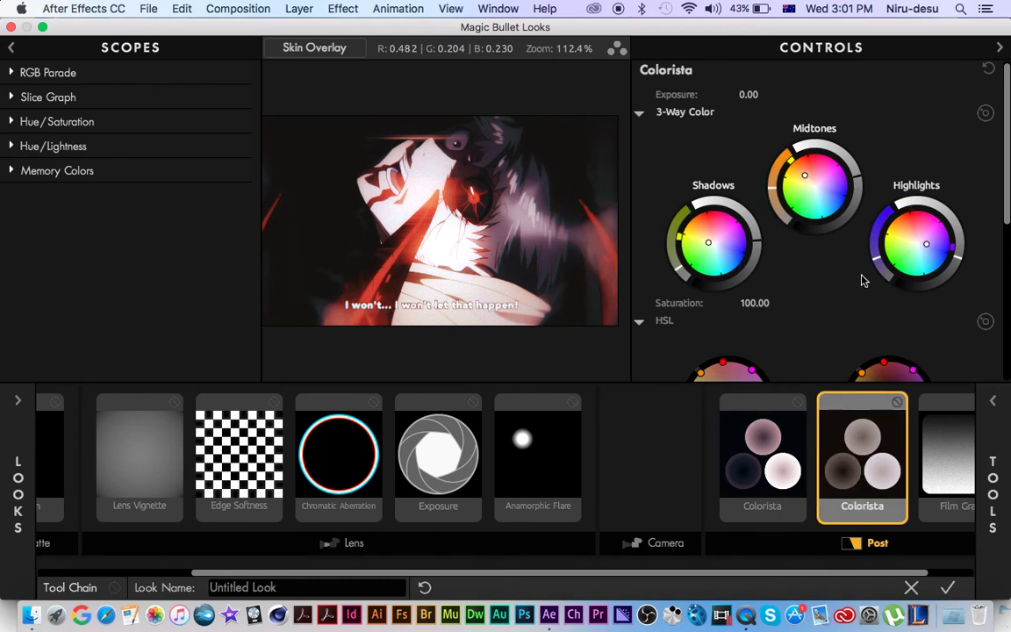
drag(805, 175, 803, 192)
mouse_move(926, 244)
mouse_down()
mouse_move(925, 255)
mouse_move(926, 232)
mouse_up()
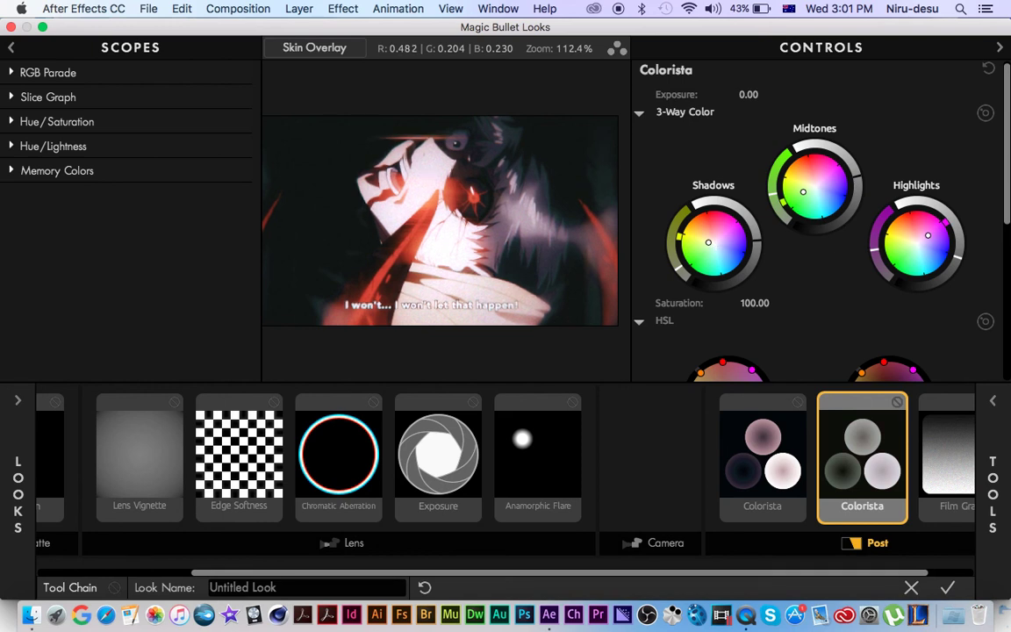
drag(708, 242, 720, 243)
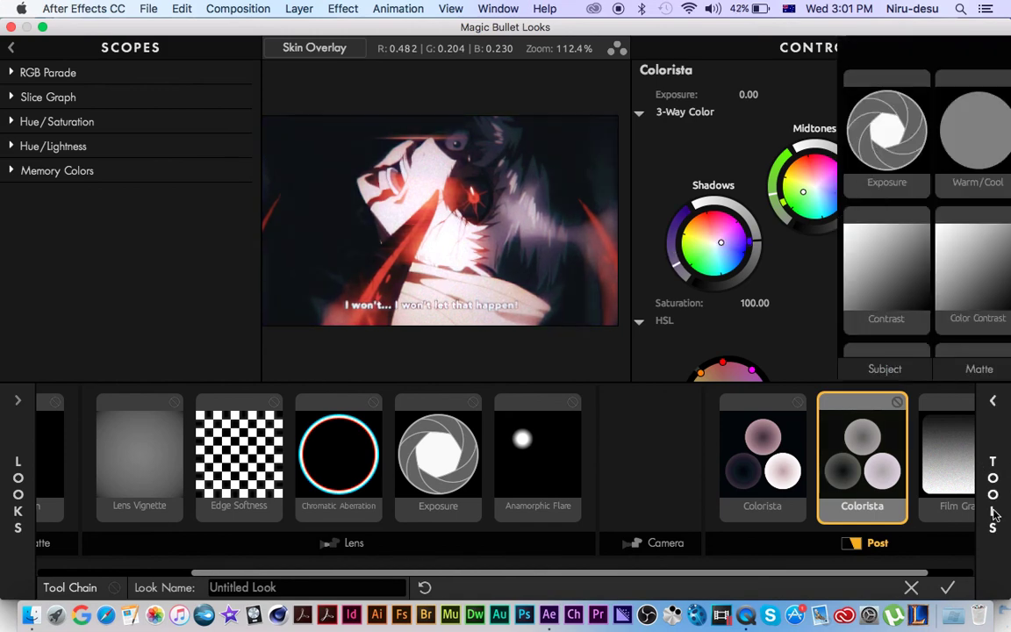
click(949, 591)
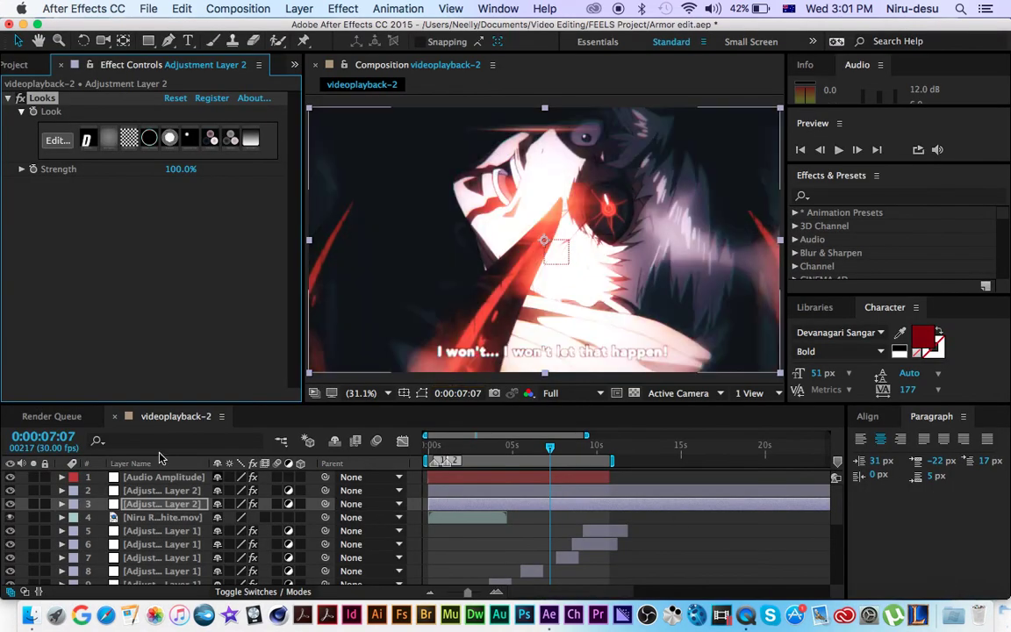
- Toggle the visibility of the Looks adjustment layer, layer 3, repeatedly to compare the frame with and without the colour correction
click(7, 507)
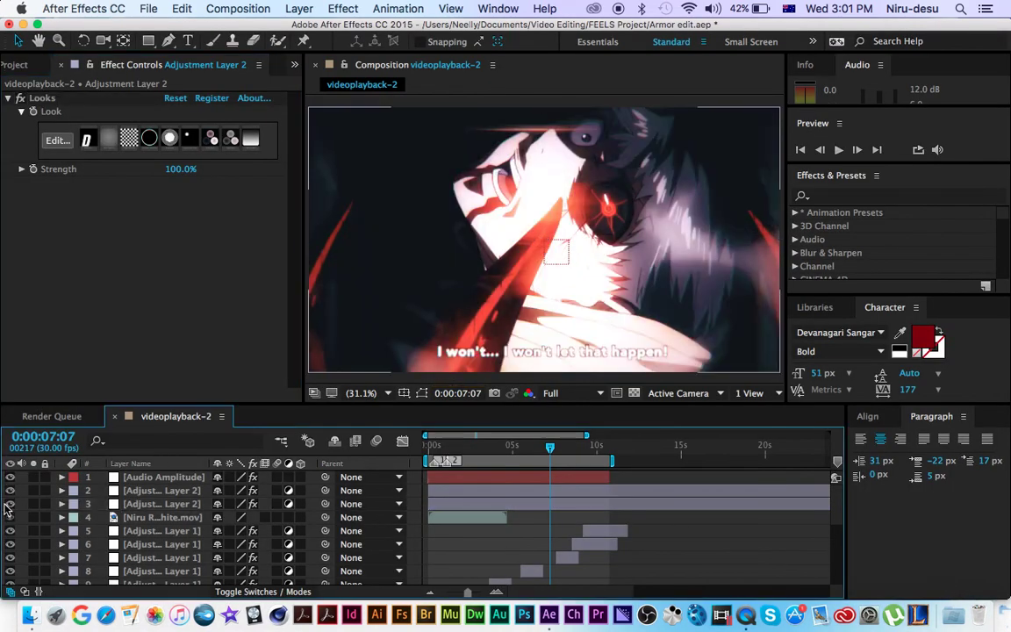
click(9, 506)
click(10, 506)
click(10, 507)
click(10, 506)
click(10, 506)
click(10, 507)
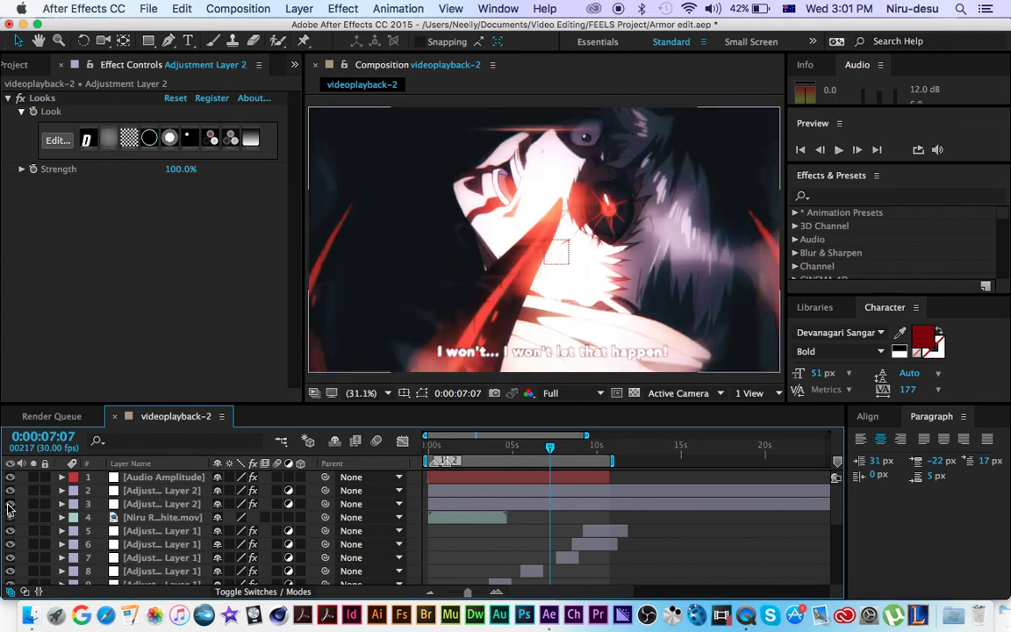